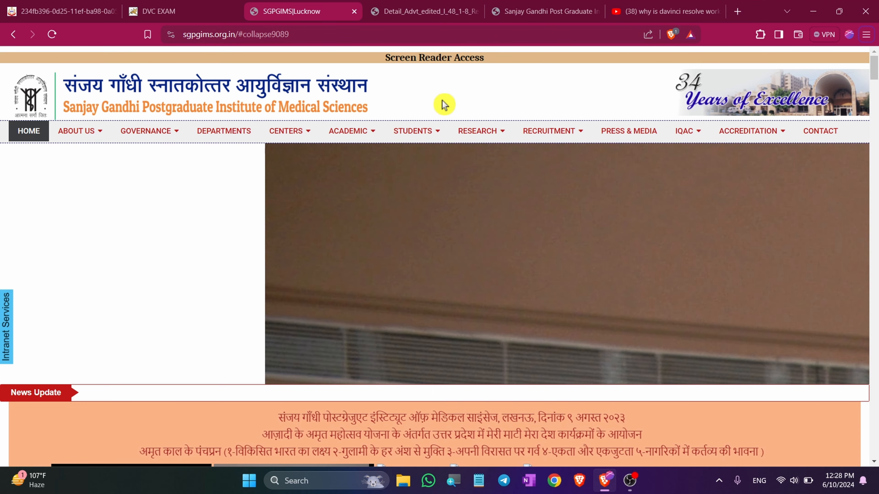
# Switch from the SGPGIMS home page to the detailed advertisement PDF and read the recruitment notice on its first page
pyautogui.scroll(-8, 512, 288)
pyautogui.scroll(10, 511, 287)
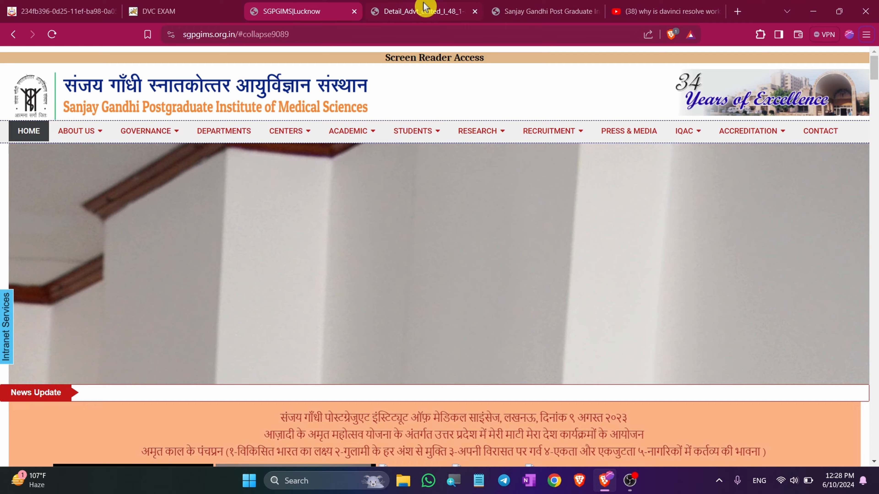
pyautogui.click(424, 7)
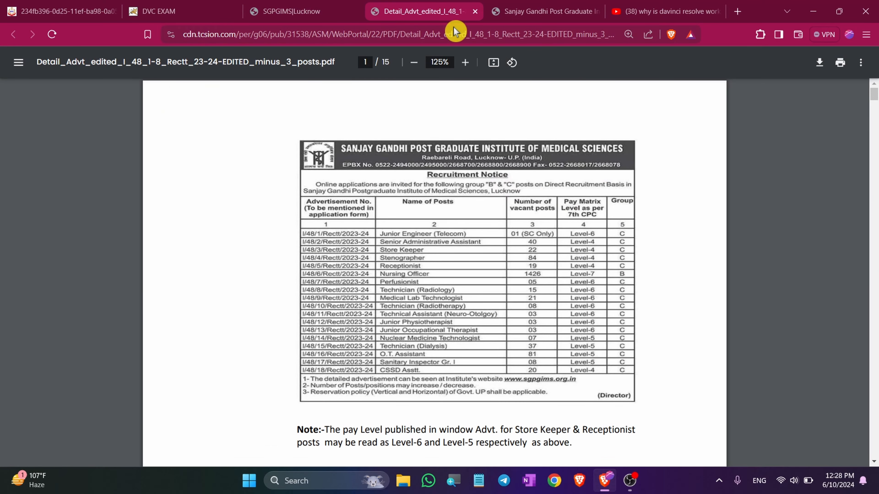
pyautogui.scroll(-1, 623, 205)
pyautogui.scroll(2, 623, 205)
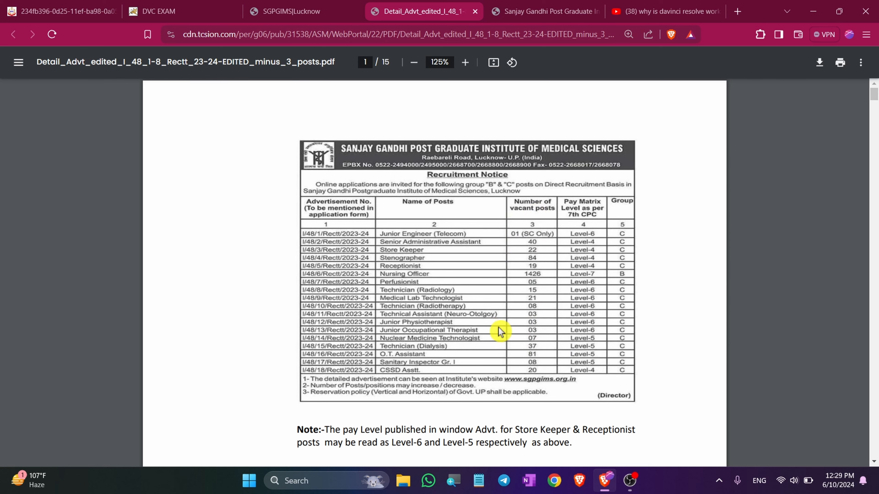
# Review the special notes and the Table-1 list of vacant posts with their pay levels and groups
pyautogui.scroll(-15, 509, 347)
pyautogui.scroll(-11, 514, 312)
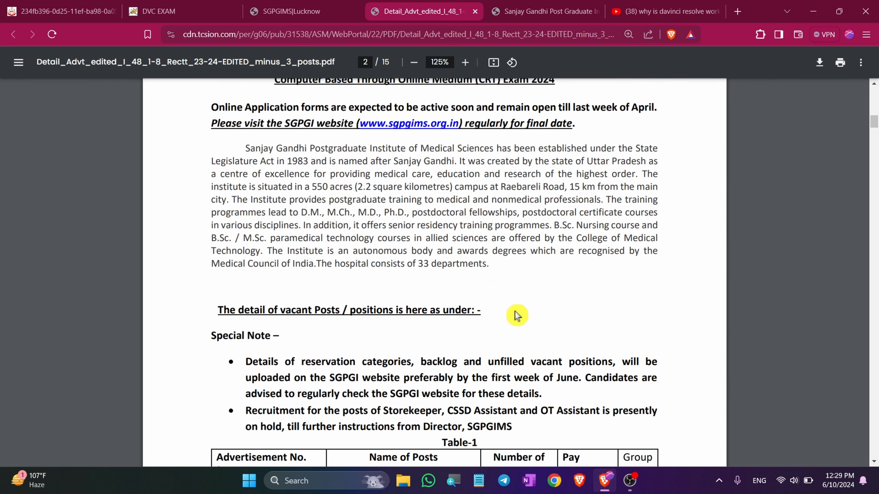
pyautogui.scroll(3, 520, 310)
pyautogui.scroll(-5, 521, 308)
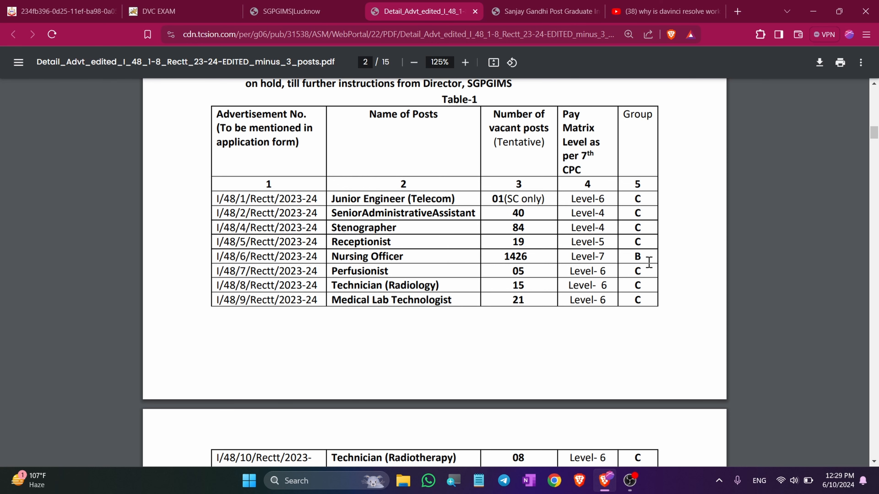
pyautogui.scroll(-7, 551, 230)
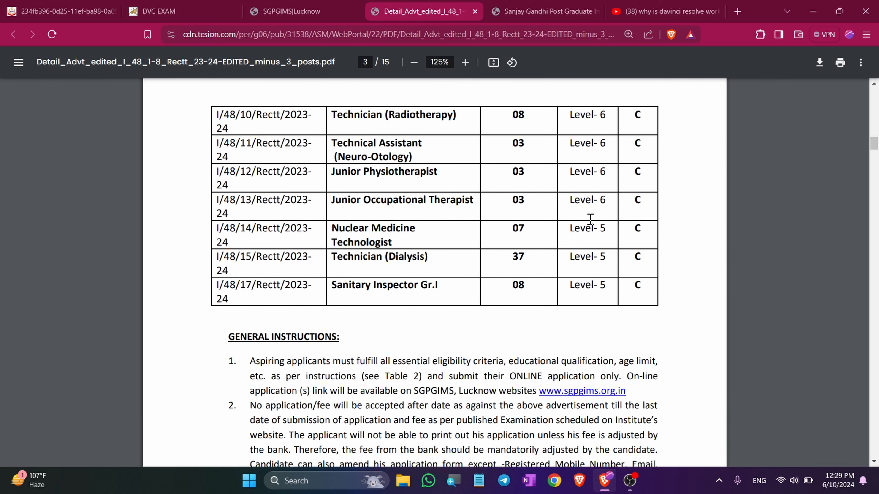
pyautogui.scroll(-5, 530, 203)
pyautogui.scroll(5, 554, 197)
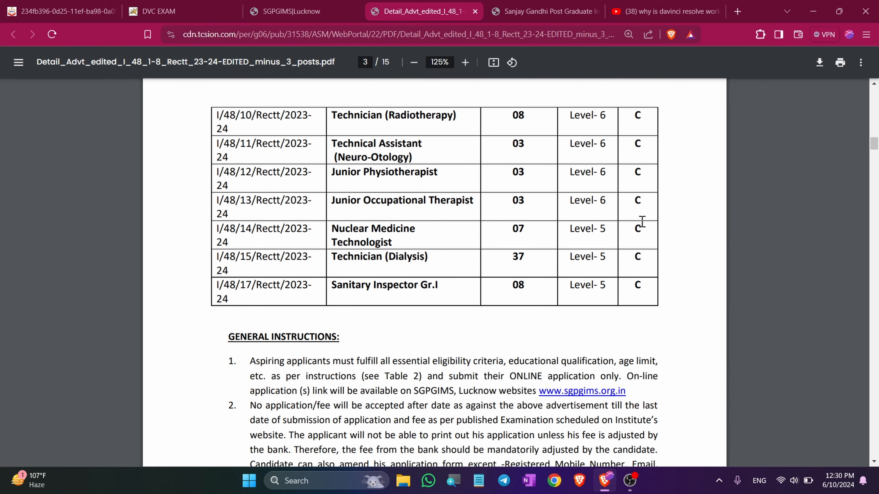
# Find the Application Fees table in the advertisement and highlight the SC/ST application fee
pyautogui.scroll(-5, 639, 212)
pyautogui.scroll(-10, 465, 142)
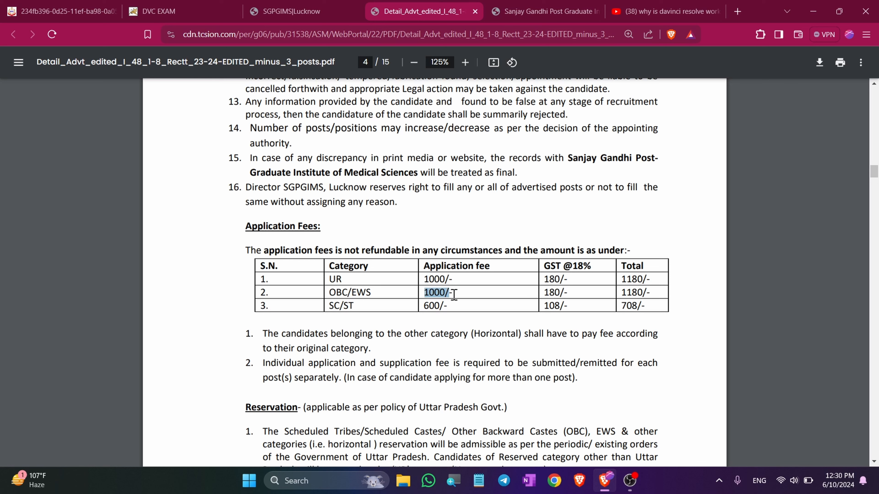
pyautogui.moveTo(424, 306); pyautogui.dragTo(462, 306)
# Read the reservation rules, the horizontal reservation percentages and the age criteria in the advertisement
pyautogui.scroll(-15, 506, 277)
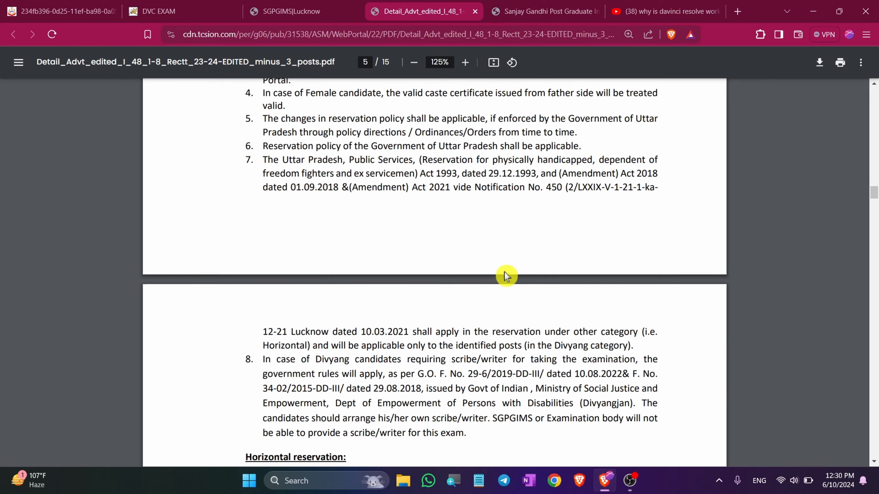
pyautogui.scroll(-15, 516, 234)
pyautogui.scroll(17, 515, 230)
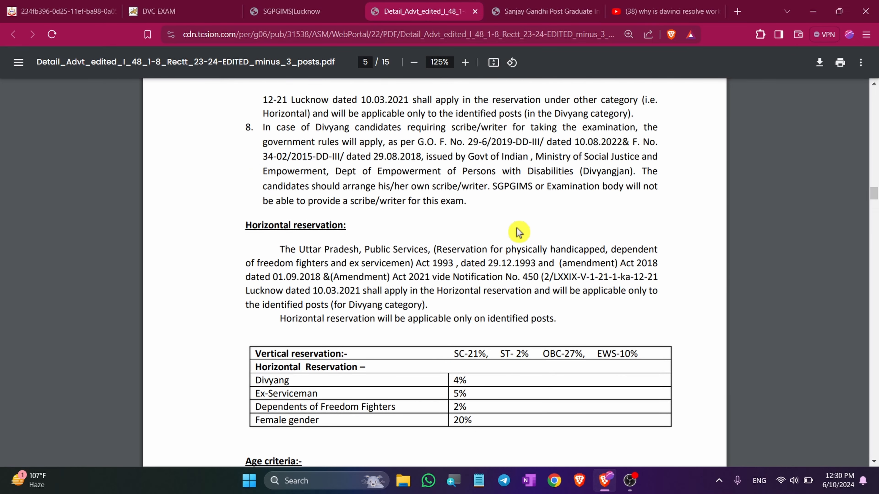
pyautogui.scroll(-5, 518, 232)
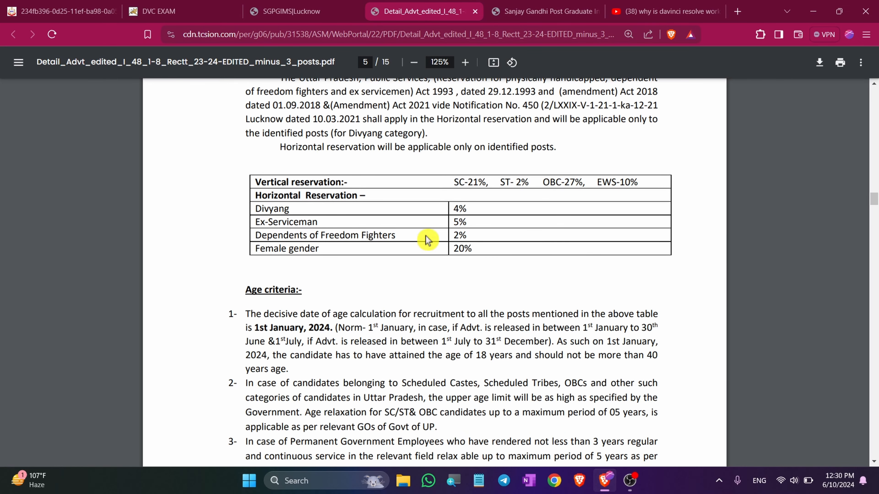
# Examine the Table-2 essential eligibility criteria for the posts from Junior Engineer (Telecom) through Nursing Officer and Perfusionist
pyautogui.scroll(-15, 505, 225)
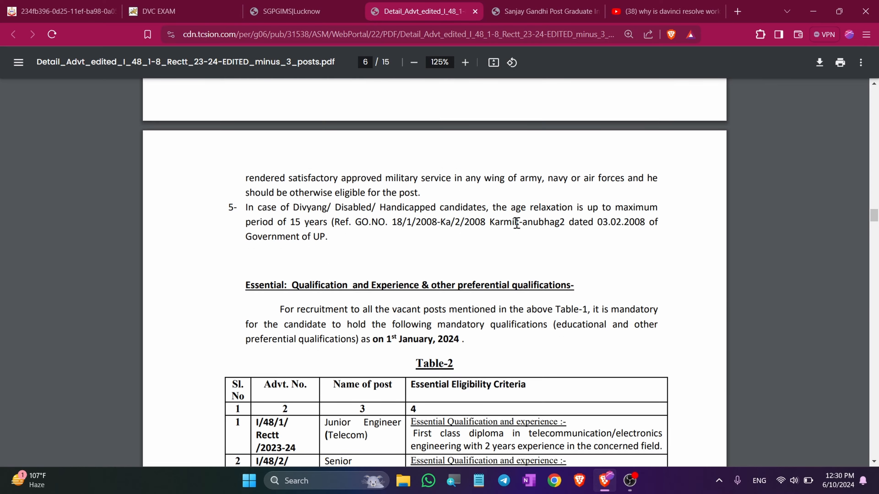
pyautogui.scroll(-16, 517, 221)
pyautogui.scroll(20, 523, 216)
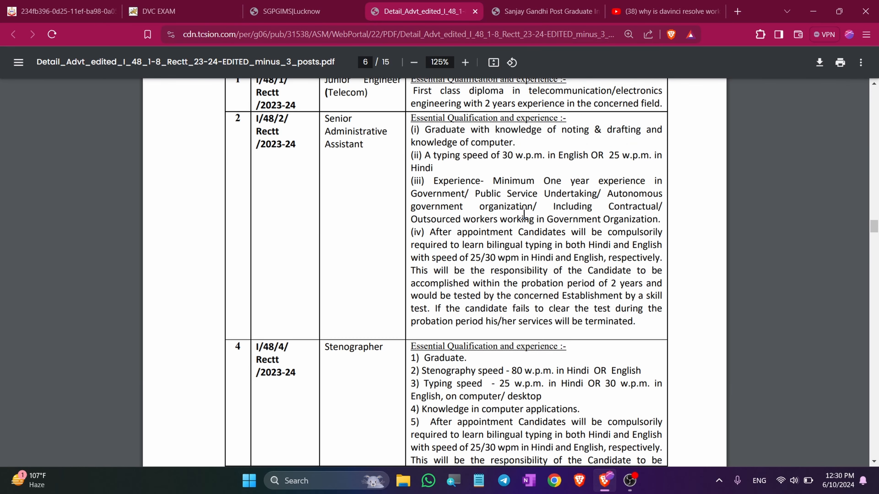
pyautogui.scroll(-5, 524, 214)
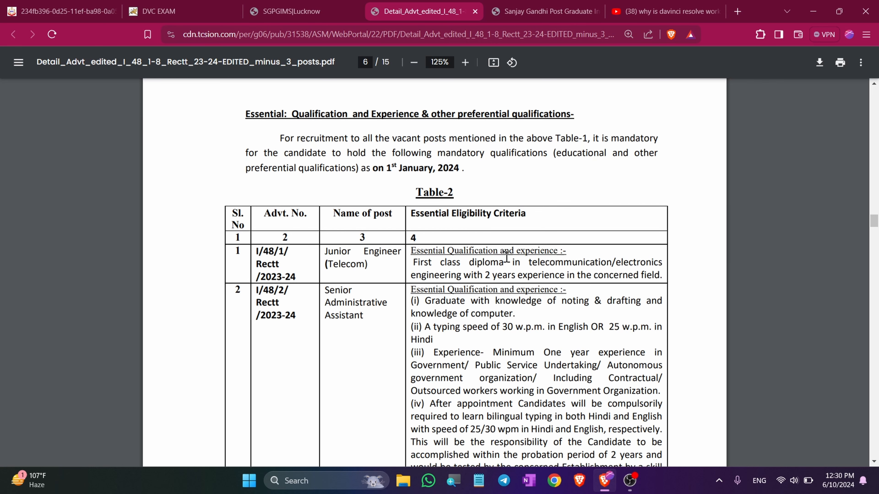
pyautogui.scroll(-13, 506, 257)
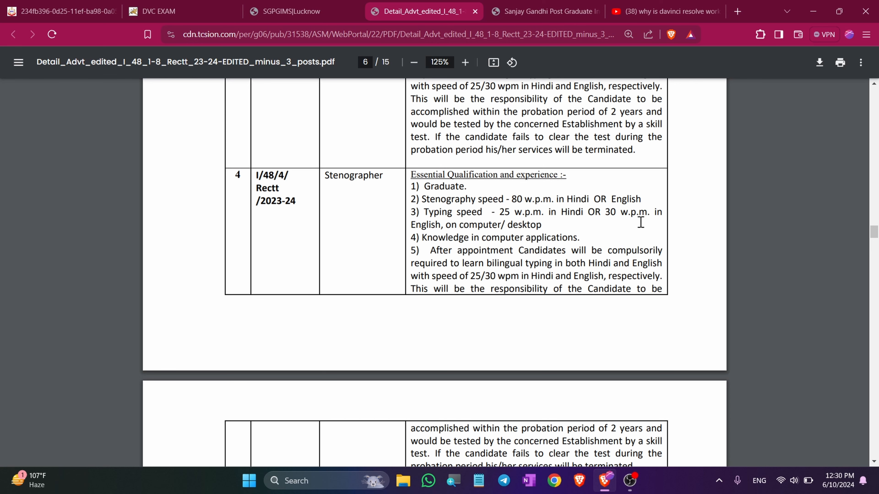
pyautogui.scroll(-8, 529, 237)
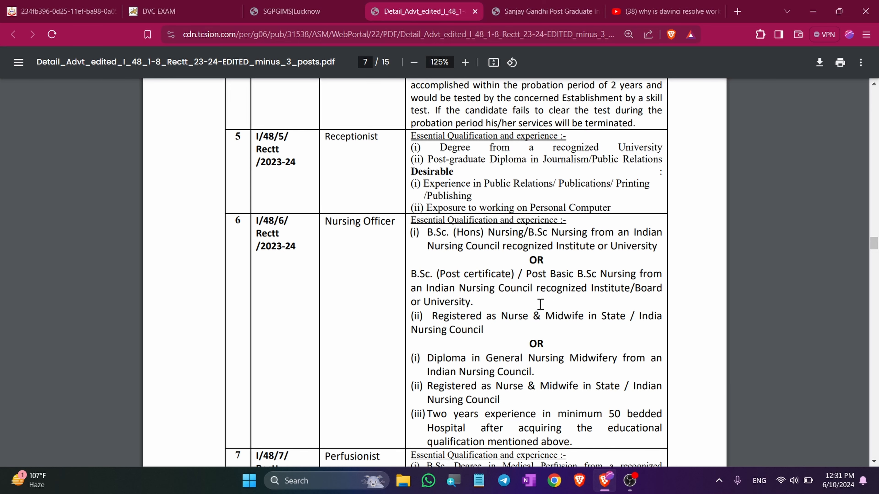
pyautogui.scroll(-5, 540, 305)
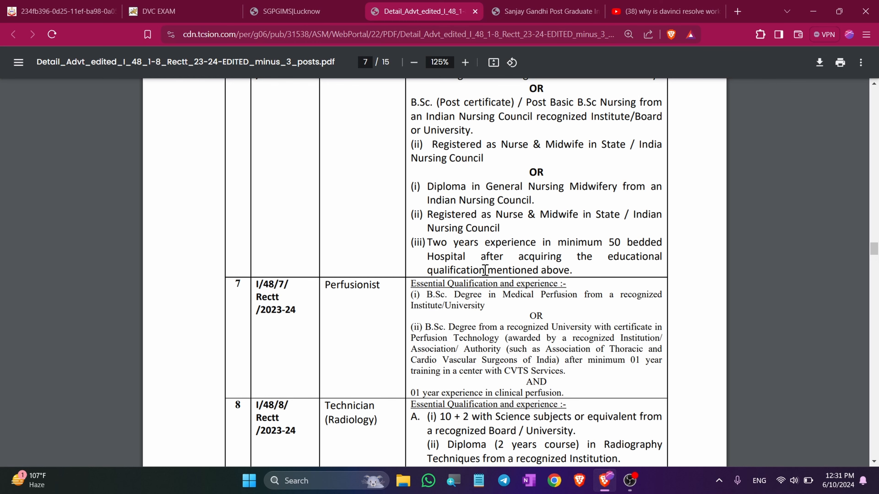
# Skim the remaining advertisement pages for exam marks, application steps and payment mode, and recheck the age and qualification criteria
pyautogui.scroll(-20, 485, 270)
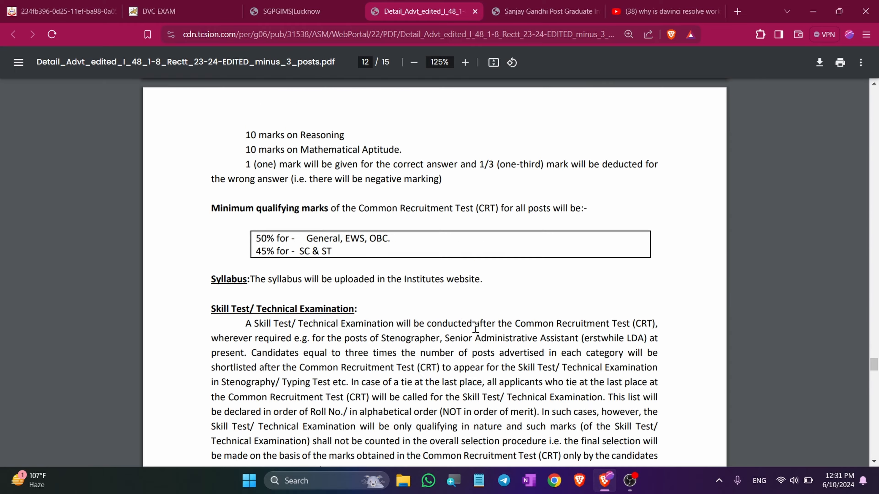
pyautogui.scroll(-10, 476, 328)
pyautogui.scroll(20, 475, 328)
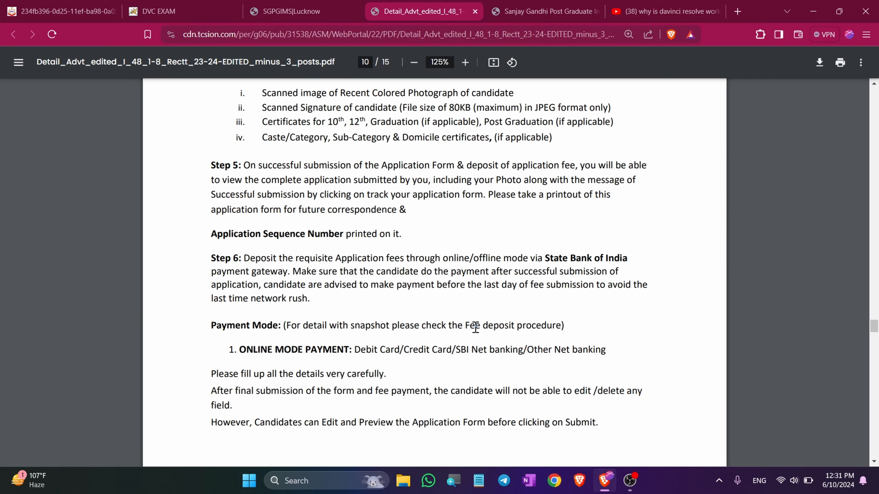
pyautogui.scroll(20, 475, 328)
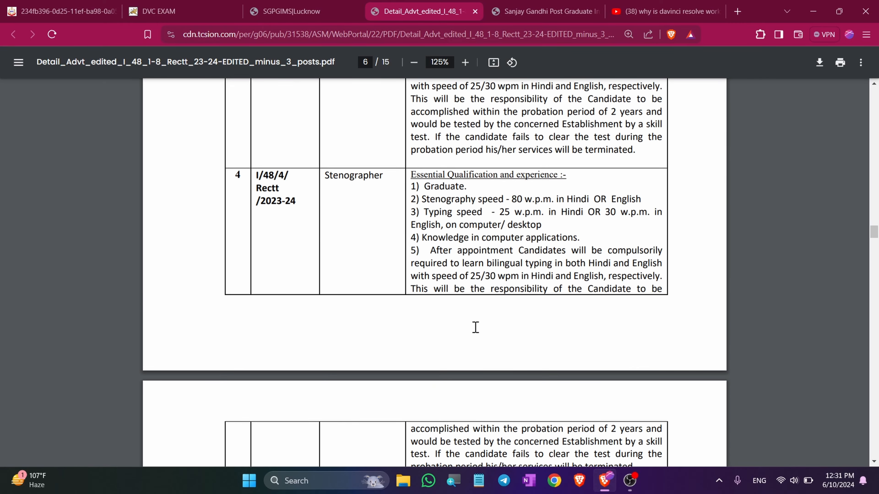
pyautogui.scroll(15, 490, 328)
pyautogui.scroll(-8, 490, 327)
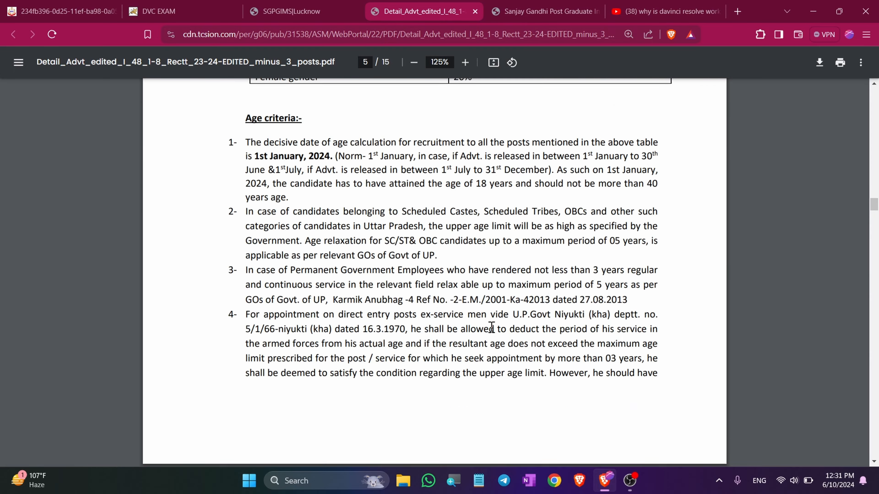
pyautogui.scroll(-15, 491, 328)
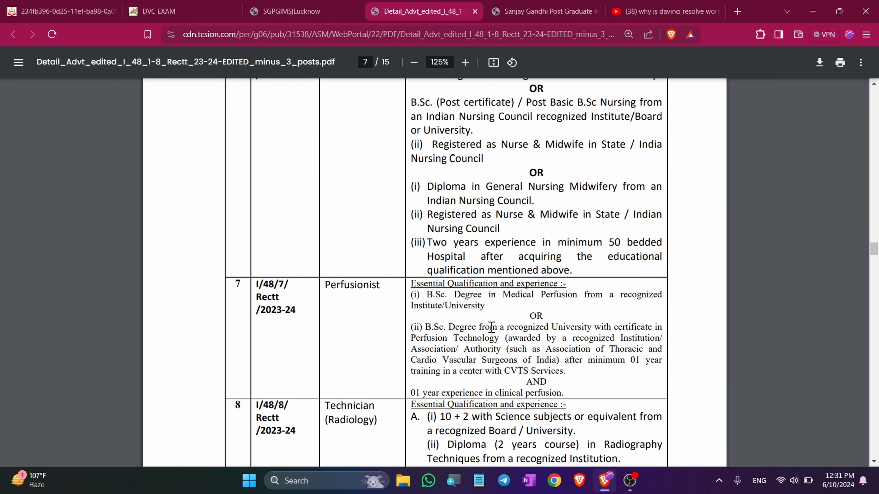
pyautogui.scroll(-2, 491, 327)
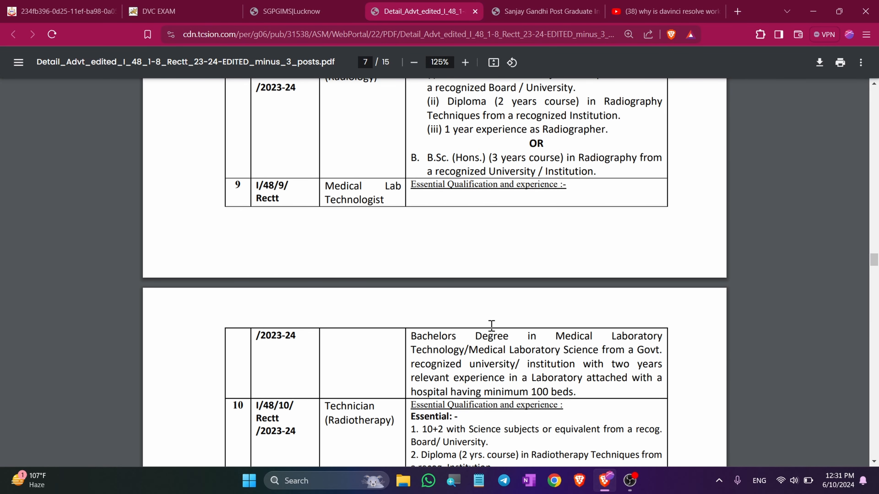
# Return to the advertisement's first page, switch to the SGPGIMS application portal and check the form's opening and closing dates
pyautogui.press('Home')
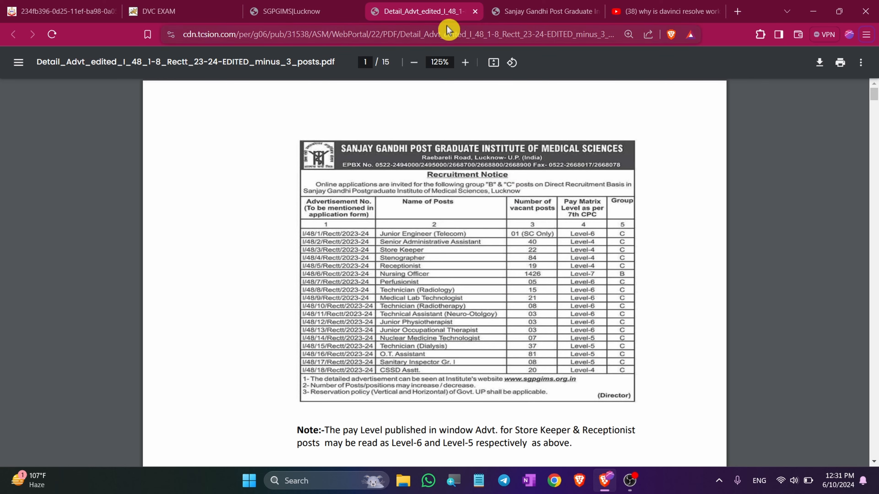
pyautogui.click(536, 12)
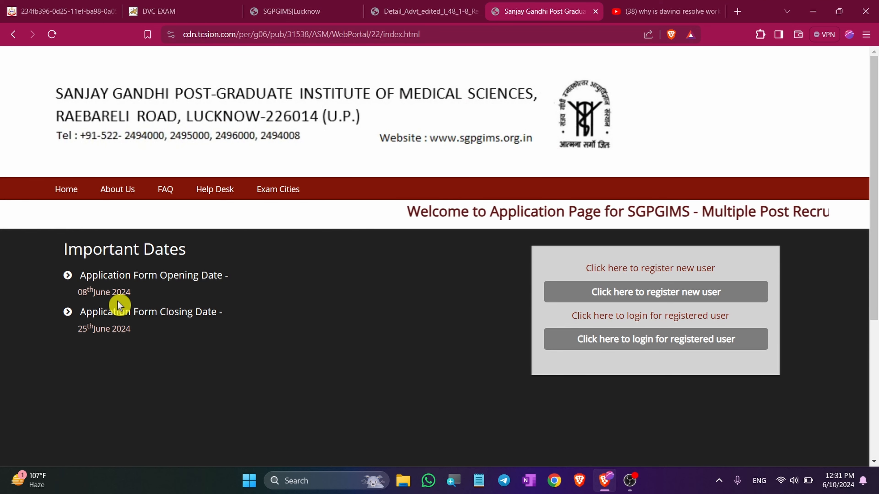
pyautogui.moveTo(79, 293); pyautogui.dragTo(159, 296)
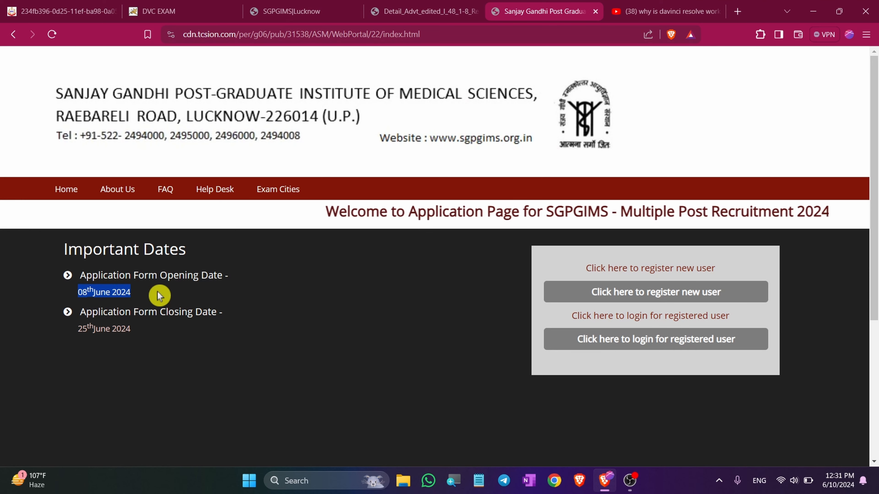
pyautogui.click(157, 291)
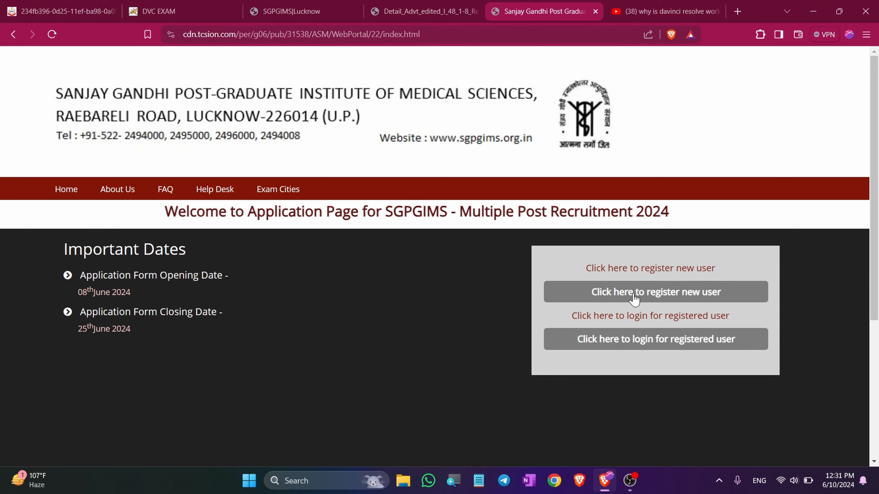
# Open the new user registration form and dismiss both the application instructions and the personal data notice
pyautogui.click(680, 297)
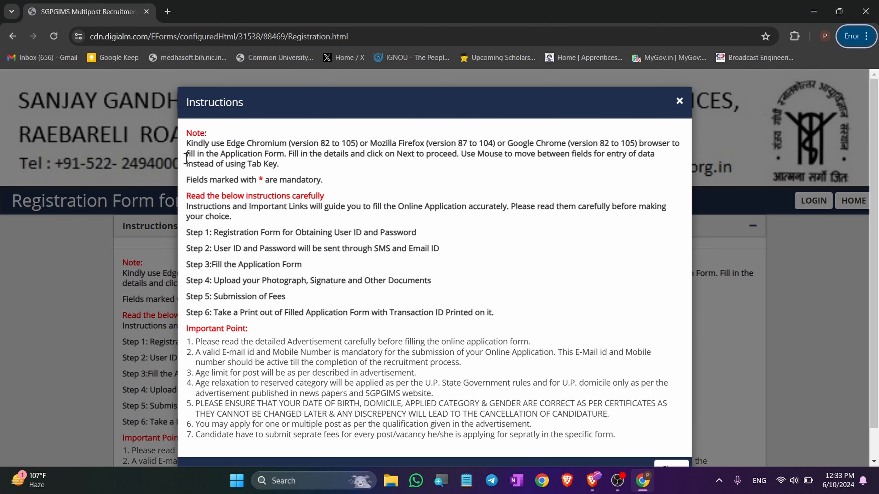
pyautogui.scroll(-2, 463, 201)
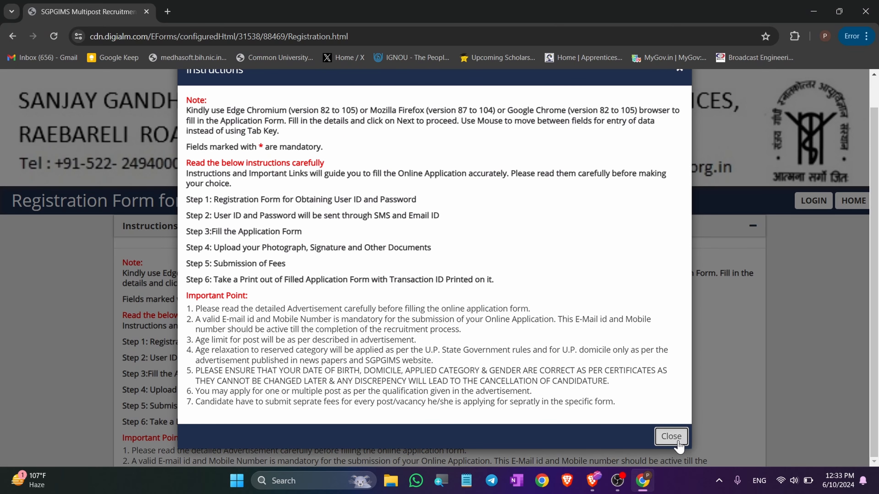
pyautogui.click(673, 437)
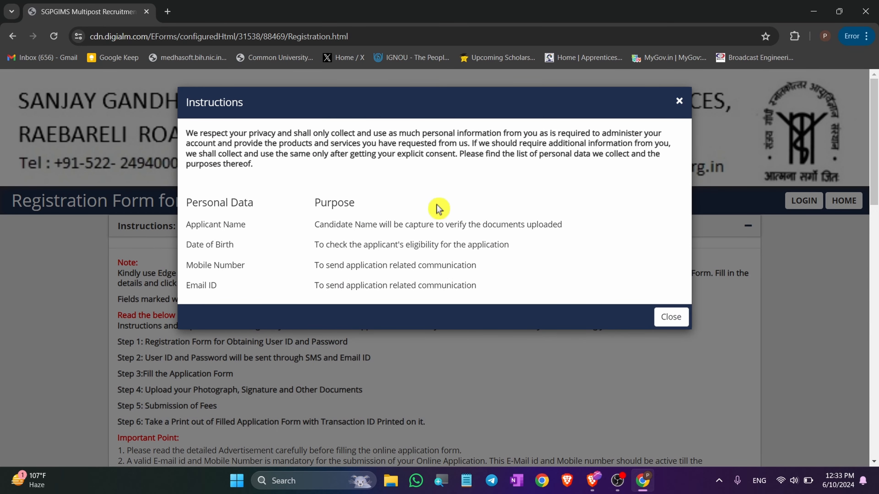
pyautogui.click(671, 317)
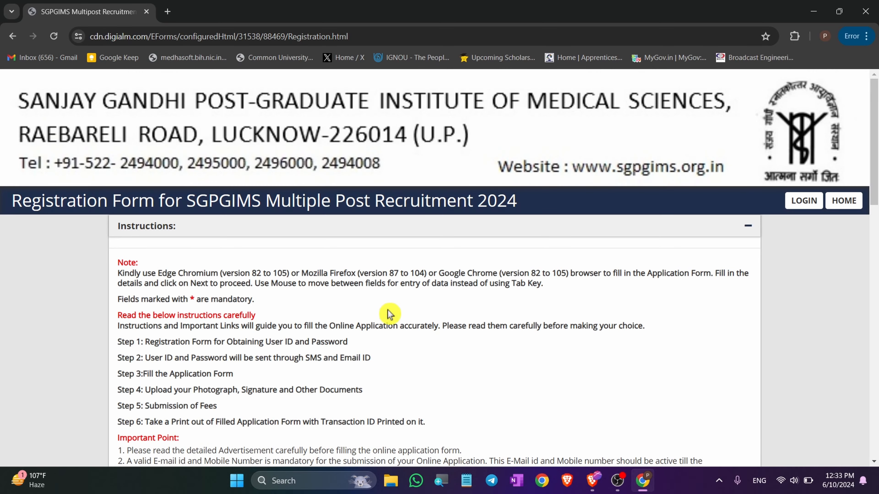
# Set the post applied for to Nursing Officer in the registration form
pyautogui.scroll(-5, 398, 314)
pyautogui.scroll(-5, 406, 314)
pyautogui.scroll(-4, 427, 314)
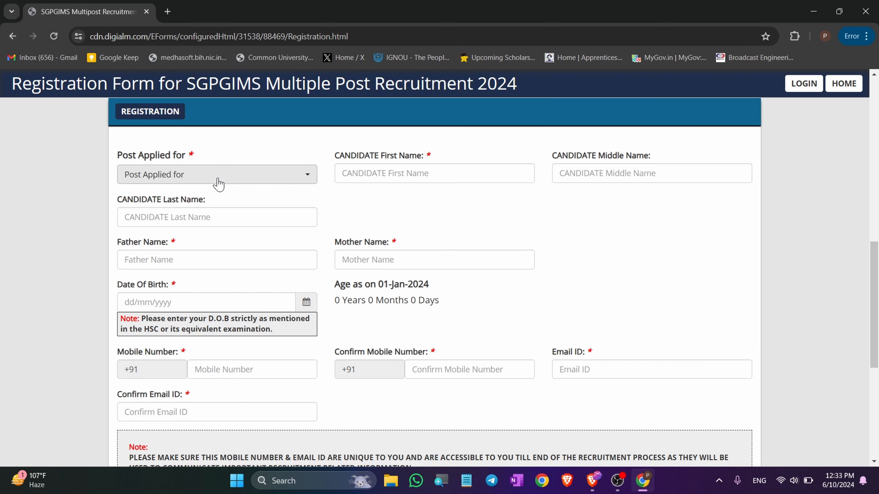
pyautogui.click(204, 184)
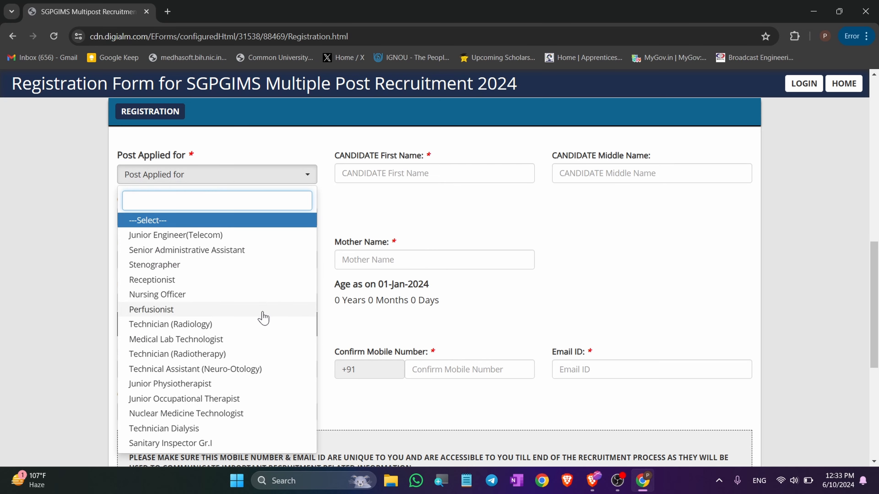
pyautogui.scroll(-6, 253, 323)
pyautogui.scroll(8, 245, 327)
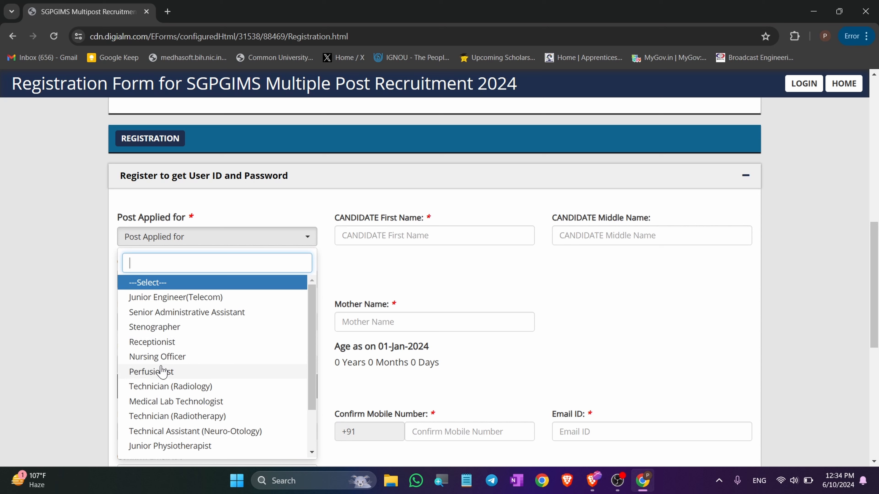
pyautogui.click(164, 358)
# Examine the candidate name, parents' name and date of birth fields of the registration form, including the date picker
pyautogui.click(395, 239)
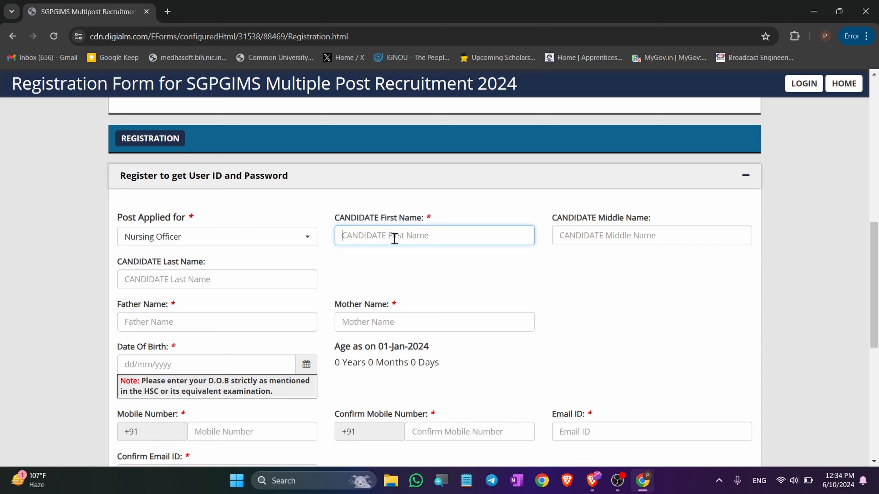
pyautogui.click(560, 239)
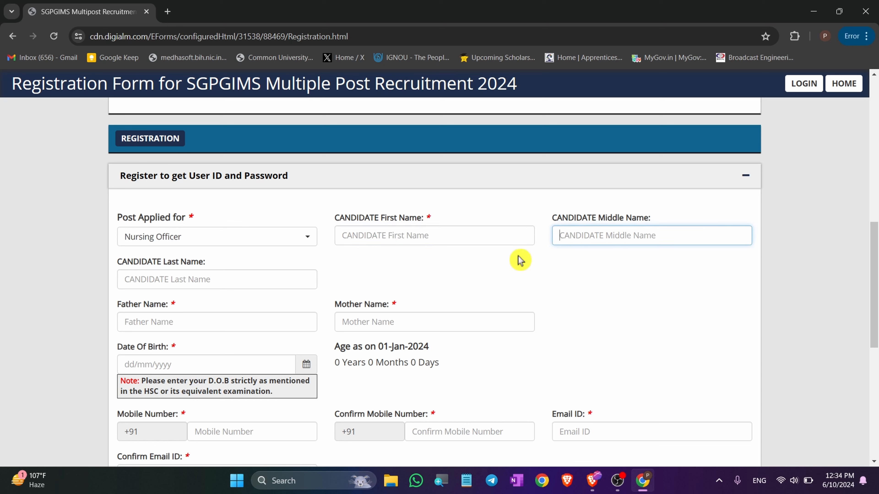
pyautogui.click(202, 275)
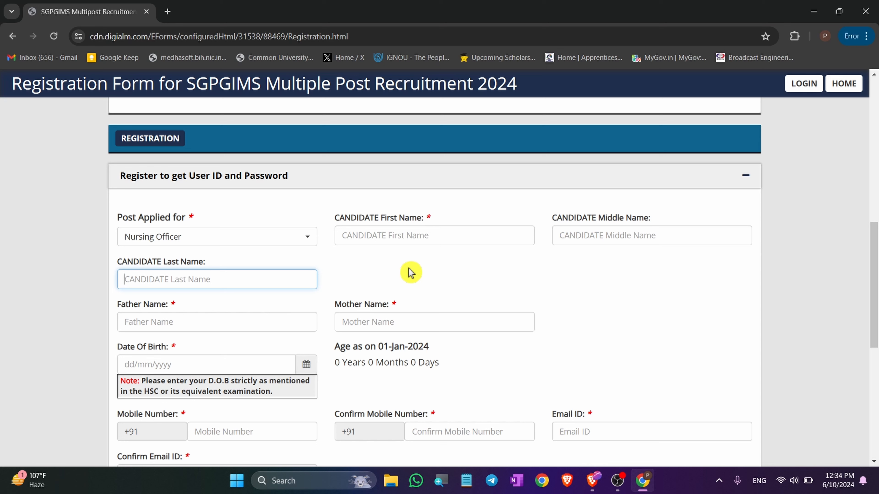
pyautogui.click(400, 242)
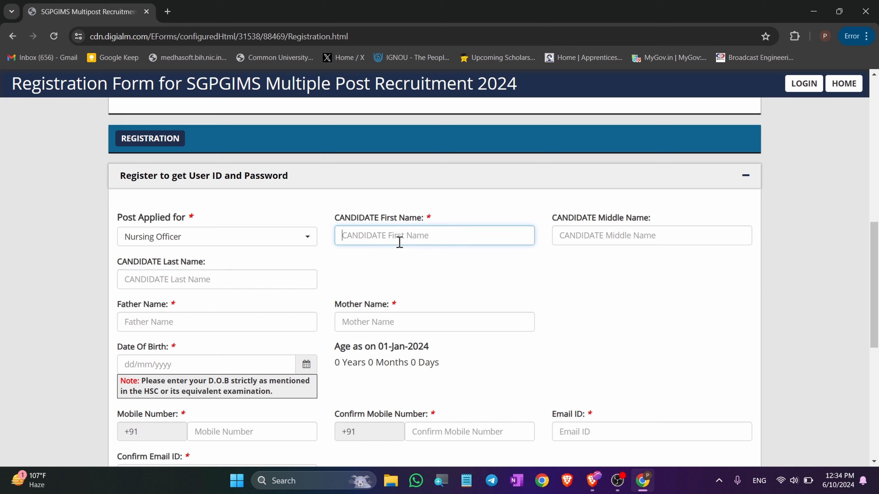
pyautogui.click(231, 286)
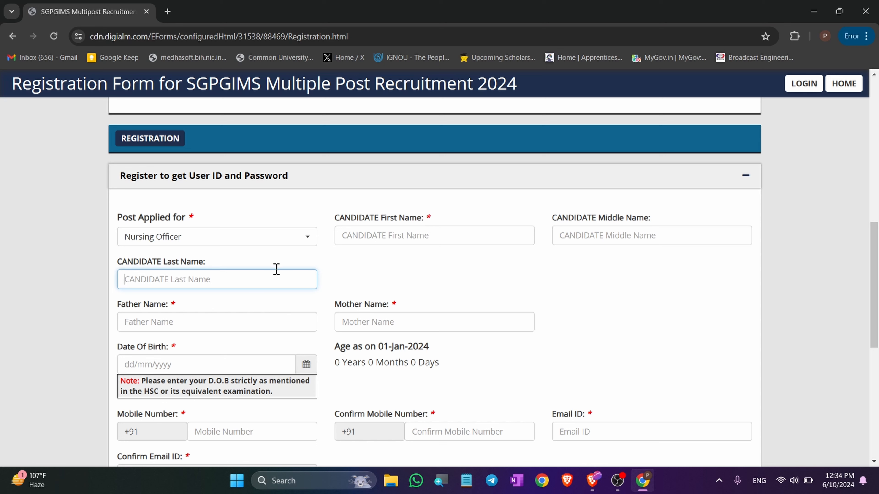
pyautogui.click(467, 237)
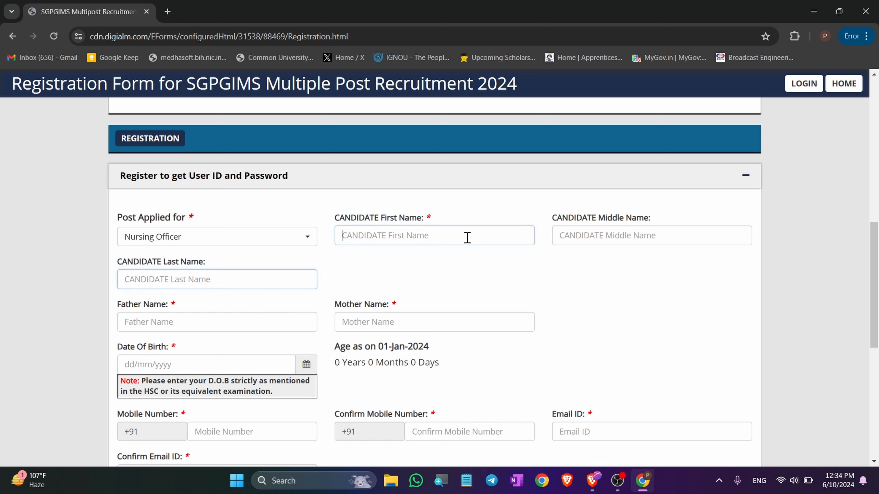
pyautogui.click(609, 234)
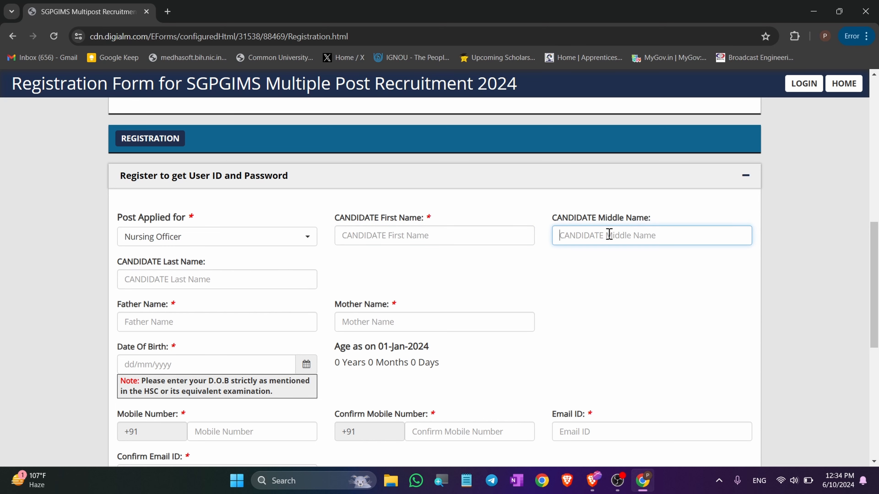
pyautogui.click(234, 279)
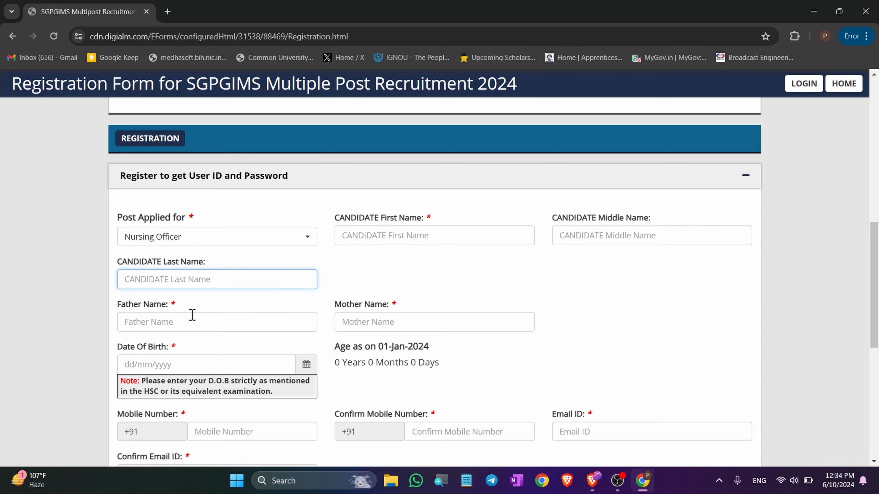
pyautogui.click(181, 328)
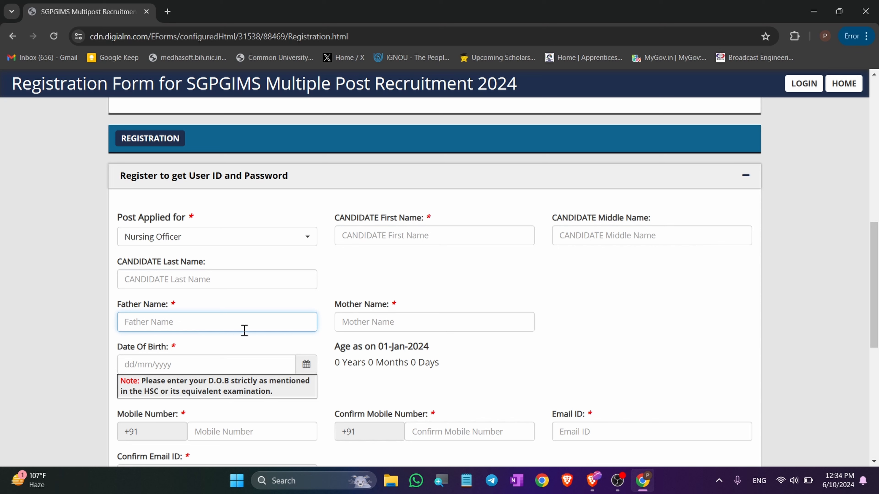
pyautogui.click(358, 318)
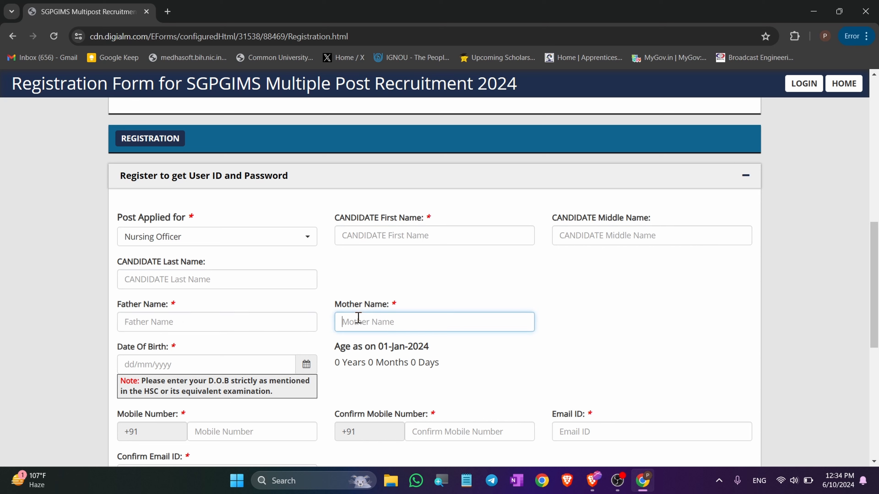
pyautogui.click(313, 370)
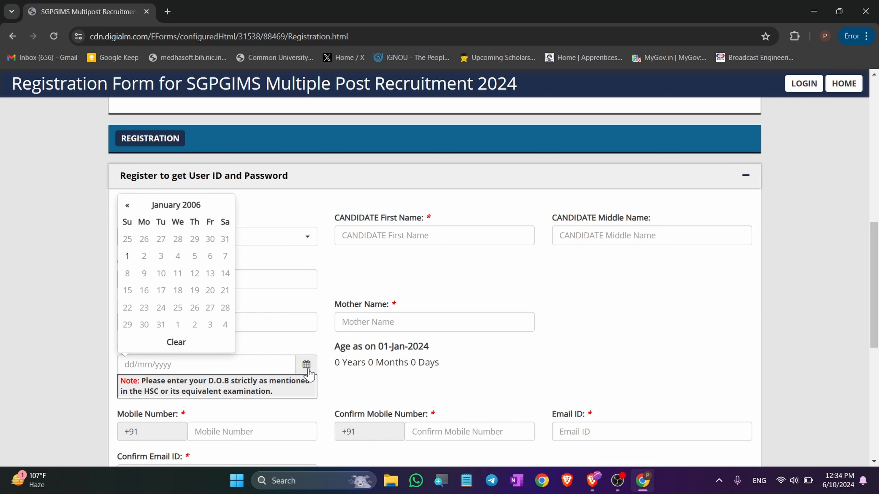
pyautogui.click(479, 366)
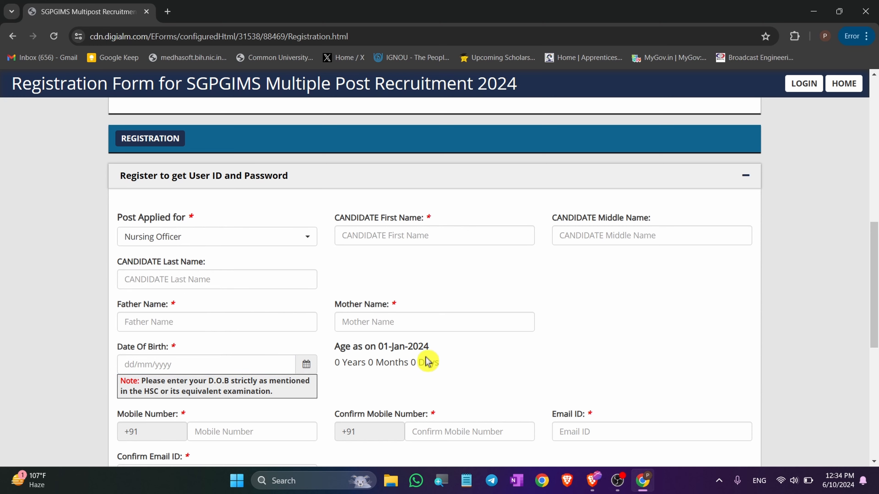
# Examine the mobile number and email fields with their confirmations, the contact note, the agreement option and the captcha field
pyautogui.scroll(-5, 247, 360)
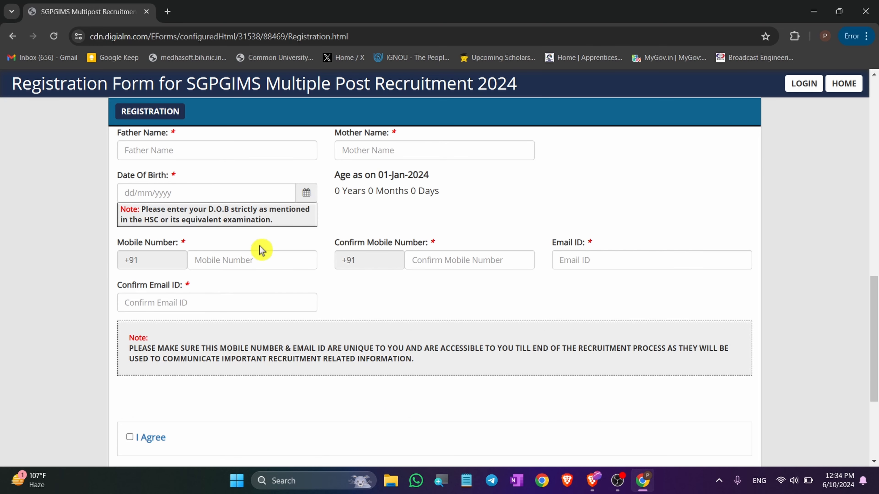
pyautogui.click(250, 268)
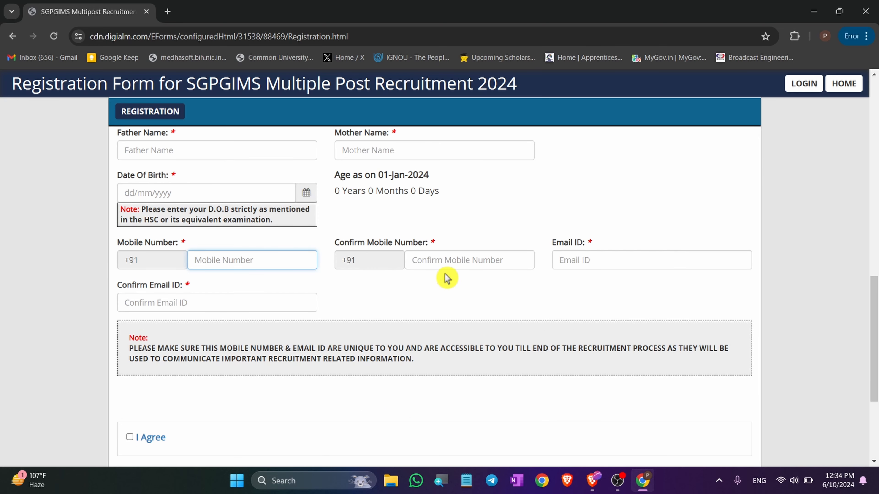
pyautogui.click(454, 261)
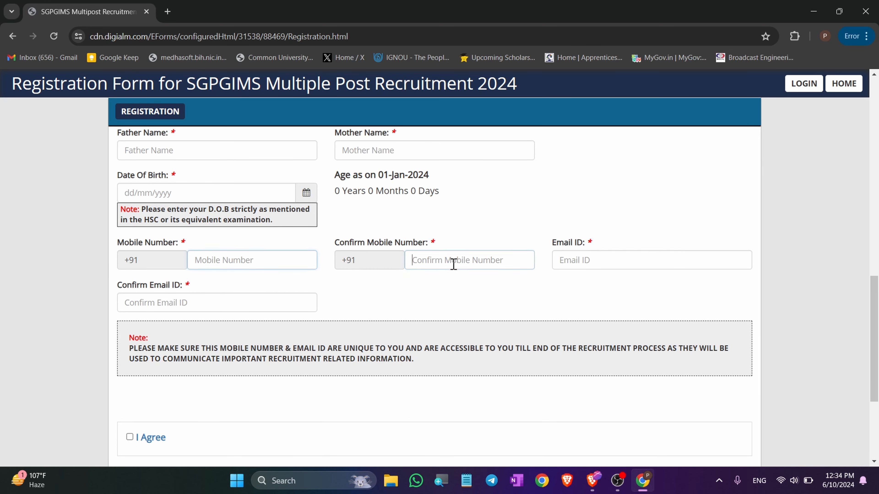
pyautogui.click(655, 264)
pyautogui.click(263, 300)
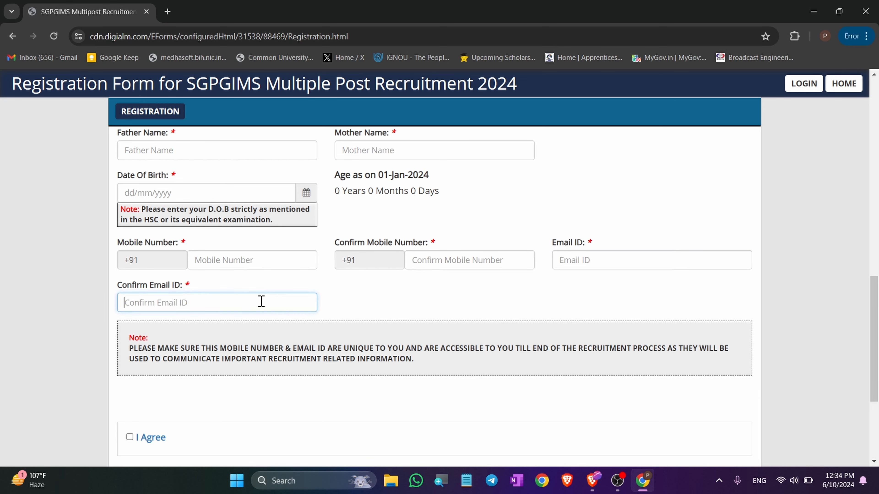
pyautogui.scroll(-5, 356, 314)
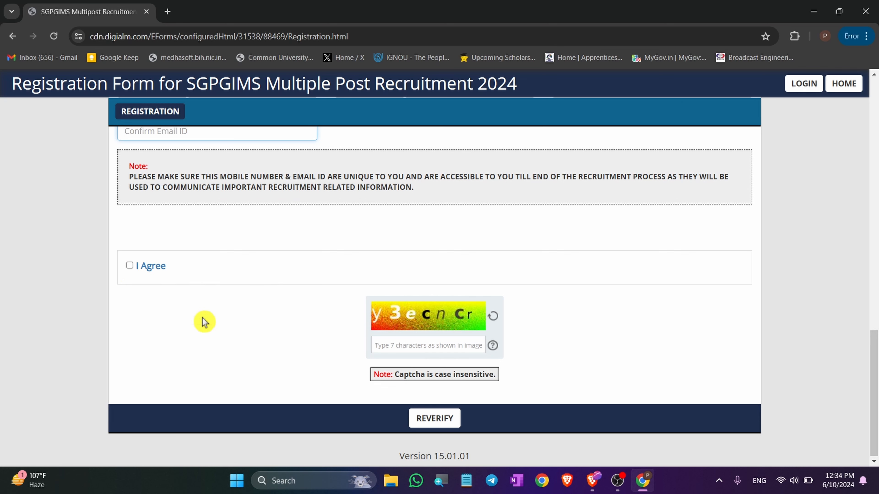
pyautogui.click(422, 350)
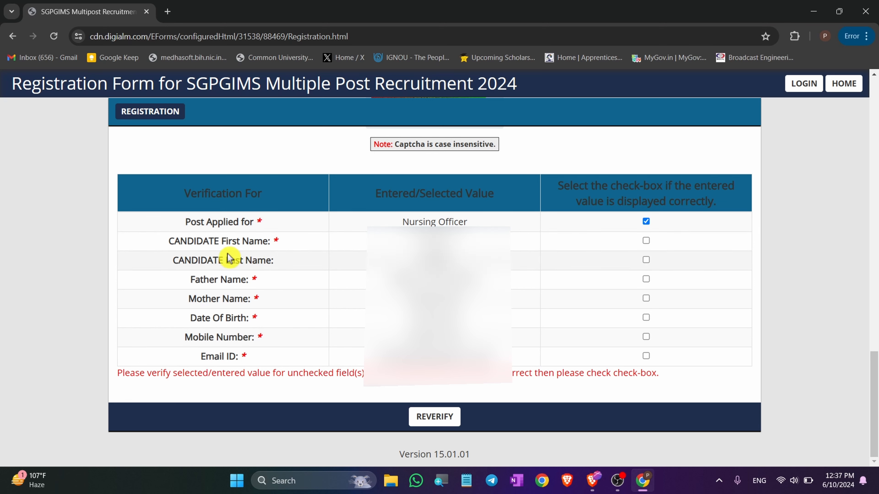
# Mark the candidate name, parents' name, date of birth, mobile number and email entries as verified, and submit the registration with confirmation
pyautogui.click(646, 241)
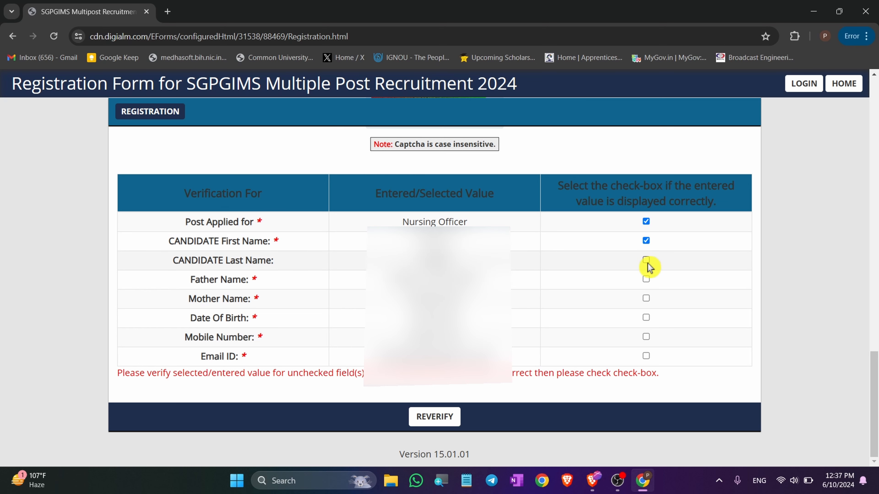
pyautogui.click(646, 281)
pyautogui.click(645, 318)
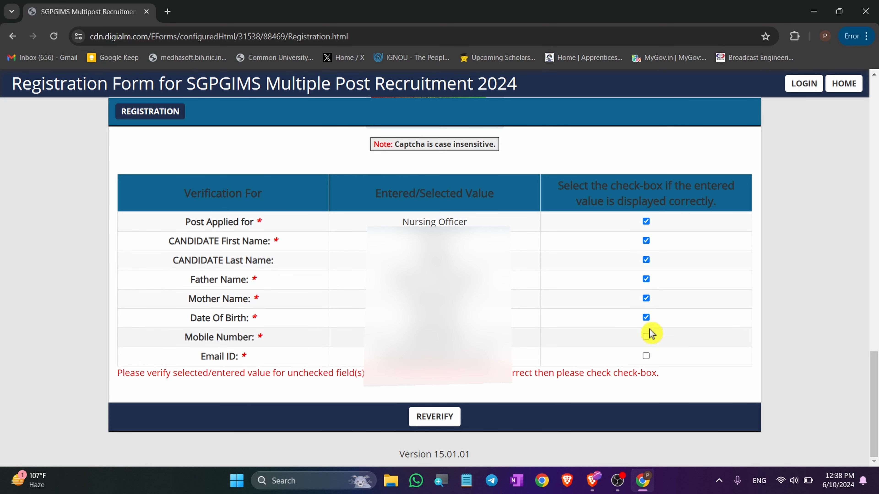
pyautogui.click(646, 337)
pyautogui.click(647, 357)
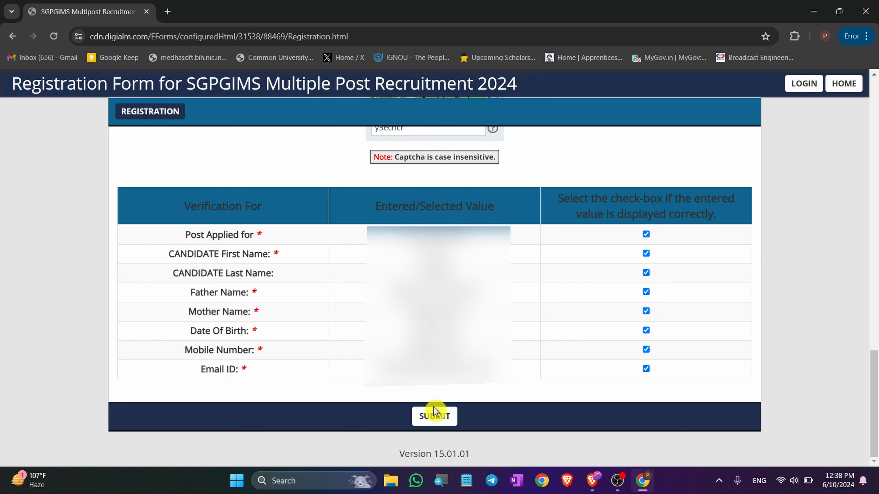
pyautogui.click(434, 417)
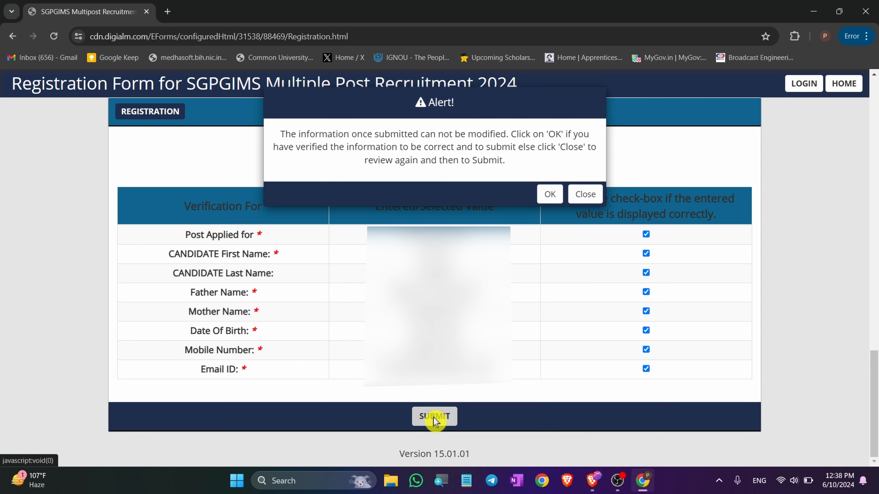
pyautogui.click(549, 194)
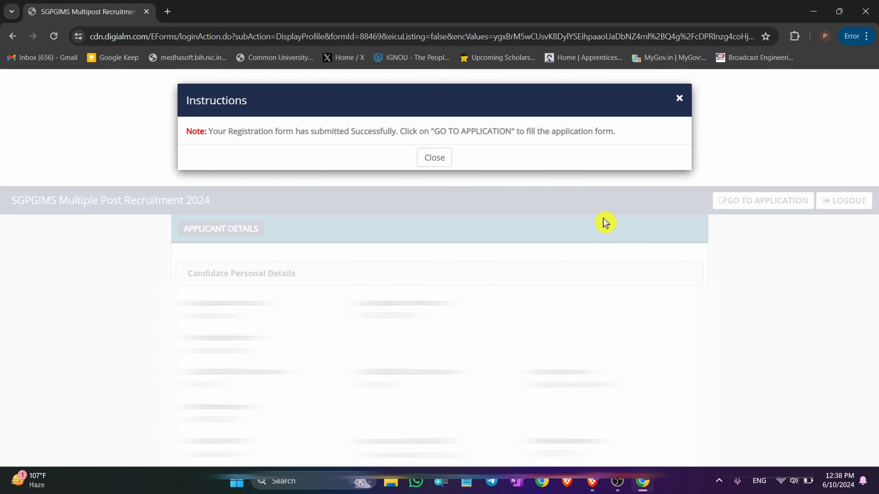
# Dismiss the registration notice, go to the application form and close its instructions
pyautogui.click(434, 158)
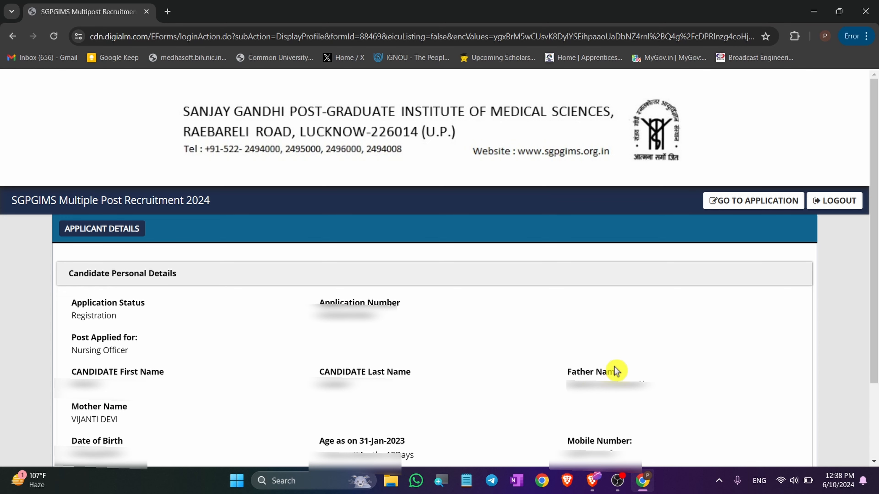
pyautogui.click(749, 204)
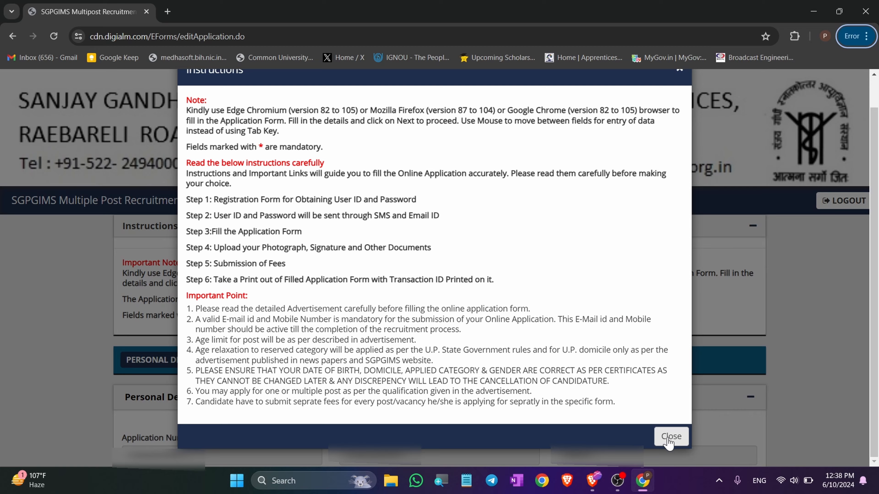
pyautogui.click(670, 438)
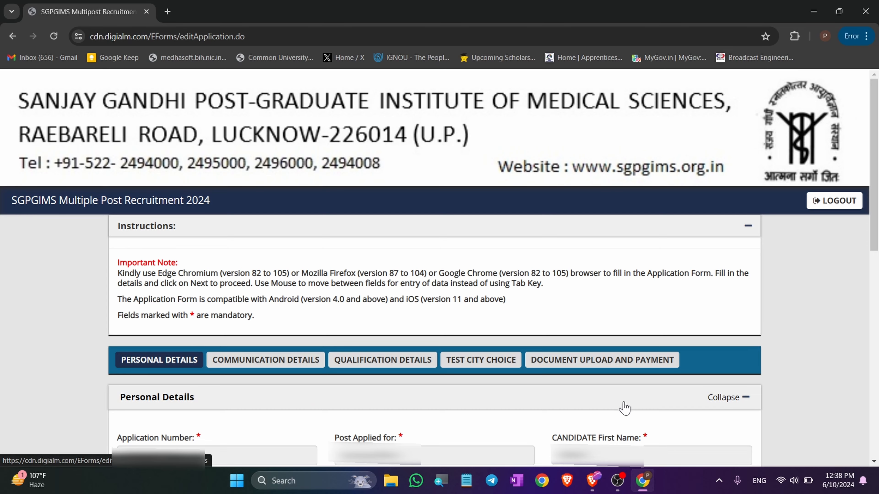
# Set the marital status to Unmarried, nationality to Indian and gender to Male in the other personal details
pyautogui.scroll(-10, 625, 409)
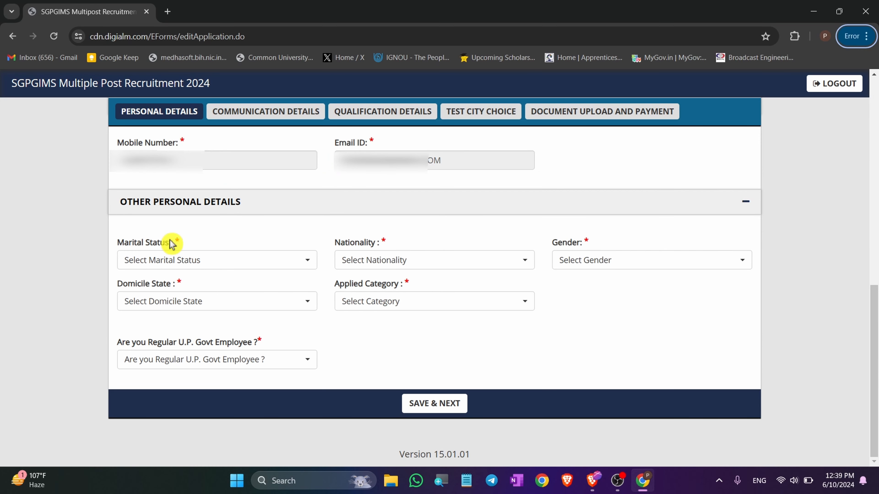
pyautogui.click(173, 261)
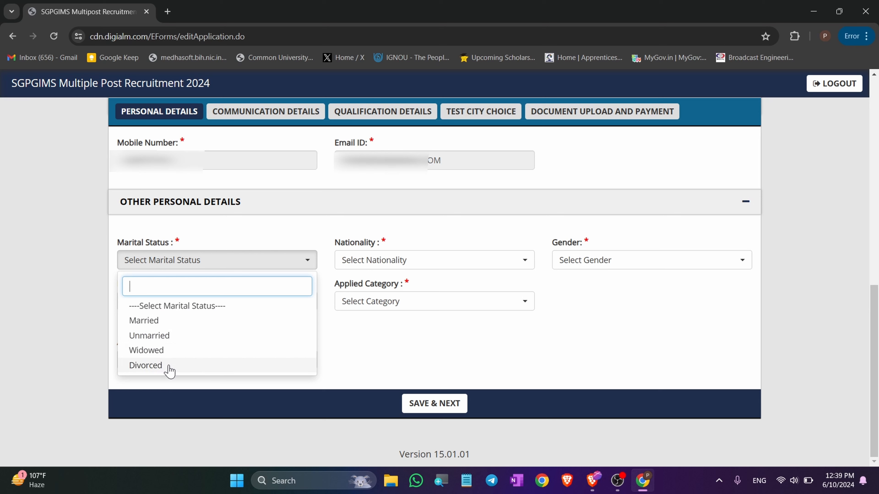
pyautogui.click(172, 338)
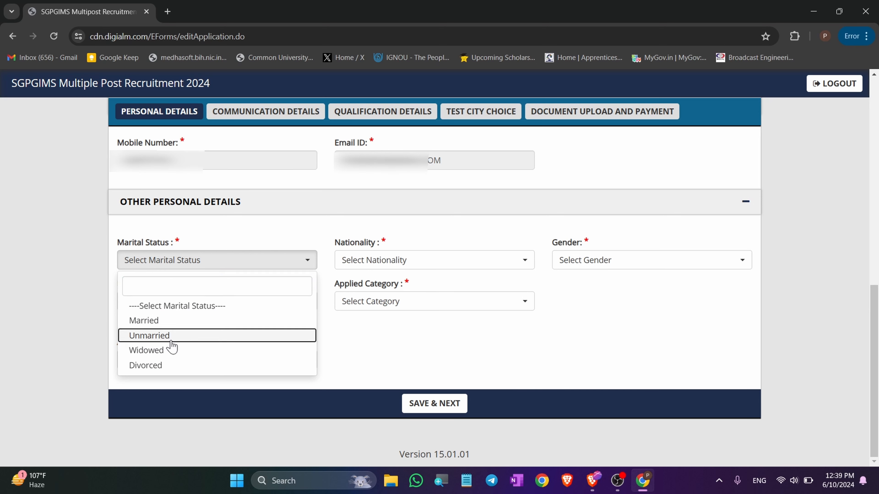
pyautogui.click(373, 261)
pyautogui.click(377, 322)
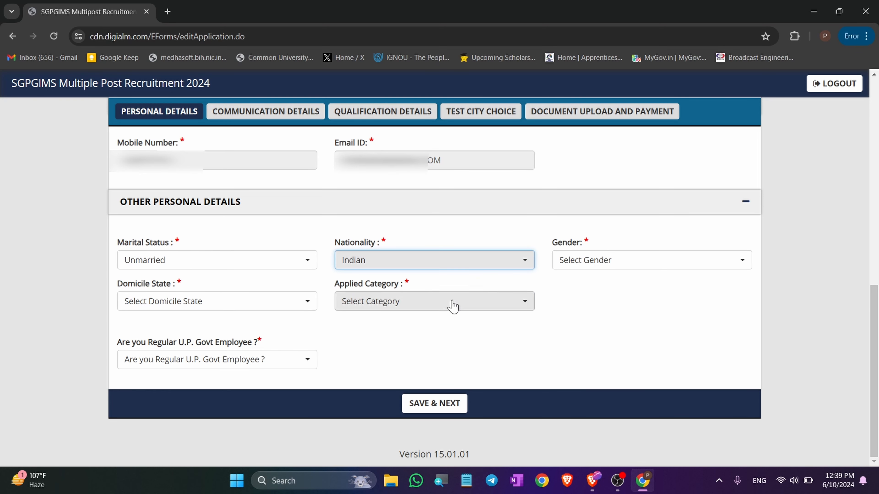
pyautogui.click(647, 261)
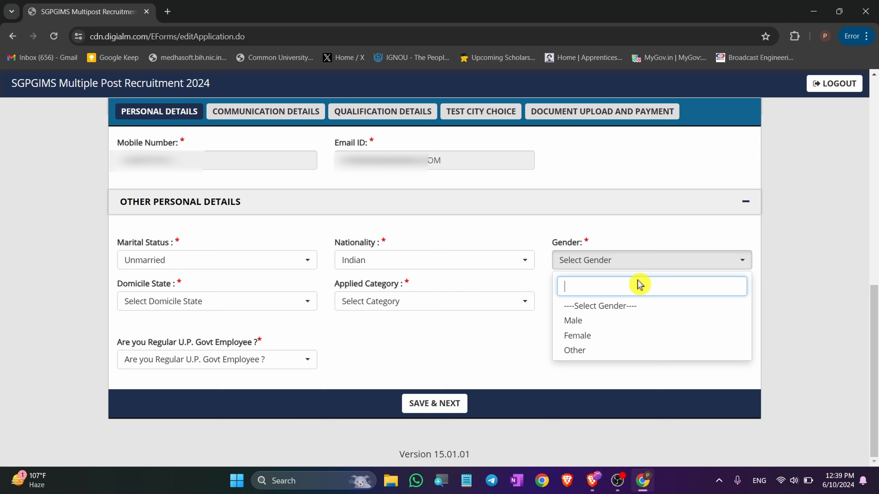
pyautogui.click(601, 322)
# Set the domicile state to UTTAR PRADESH after trying the OTHERS option
pyautogui.click(161, 308)
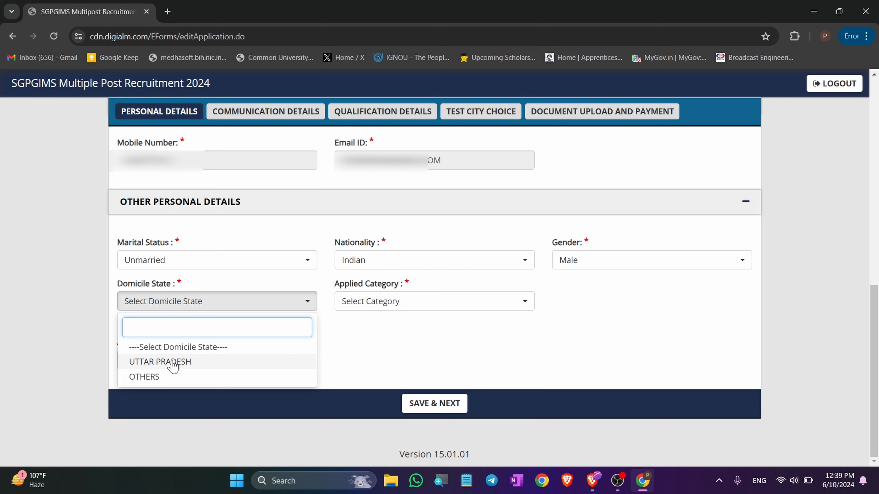
pyautogui.click(152, 379)
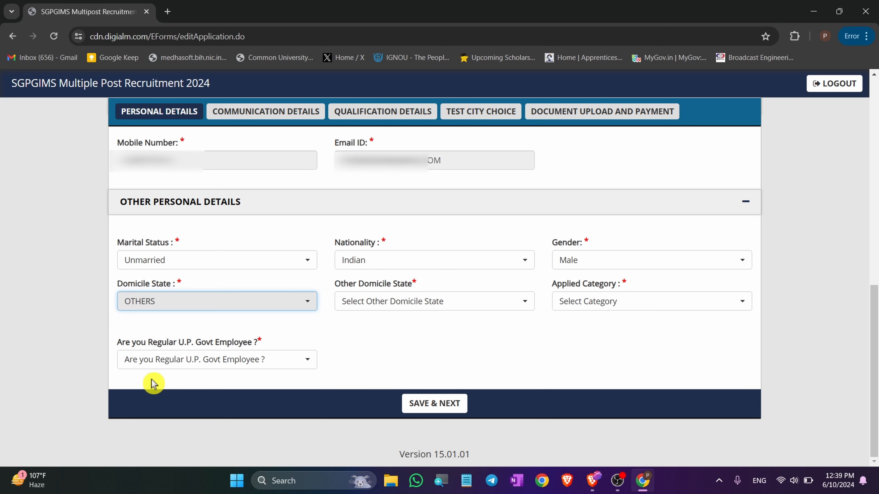
pyautogui.click(278, 305)
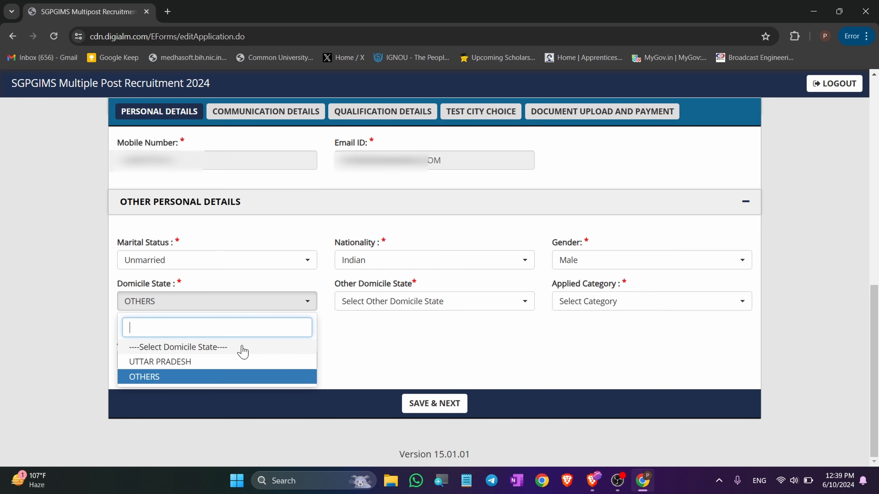
pyautogui.click(217, 363)
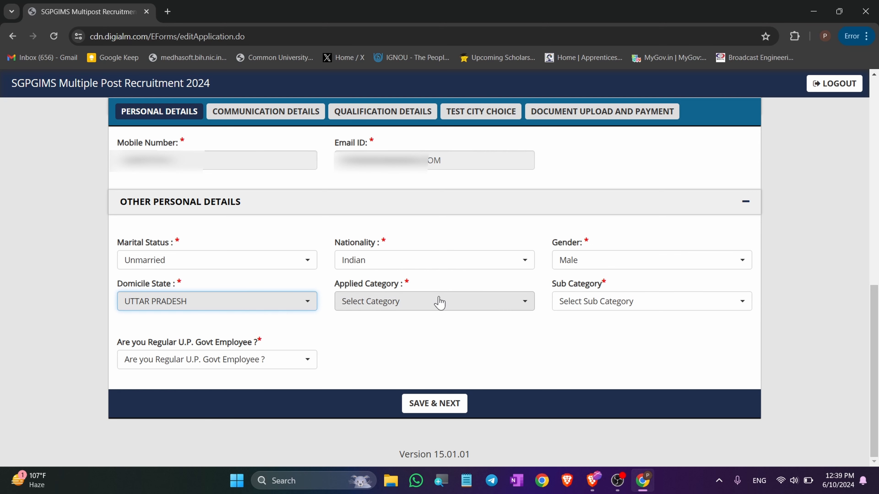
# Change the domicile state to OTHERS with Bihar as the other domicile state, and set the applied category to Unreserved
pyautogui.click(275, 315)
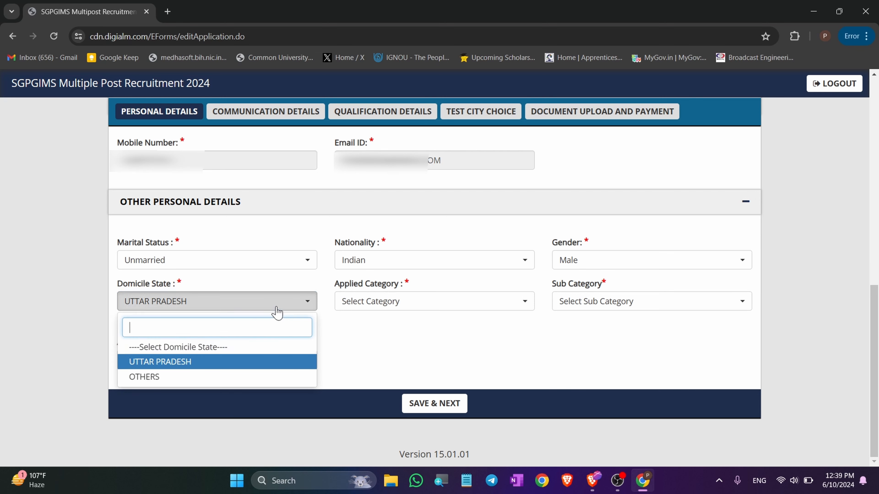
pyautogui.click(187, 375)
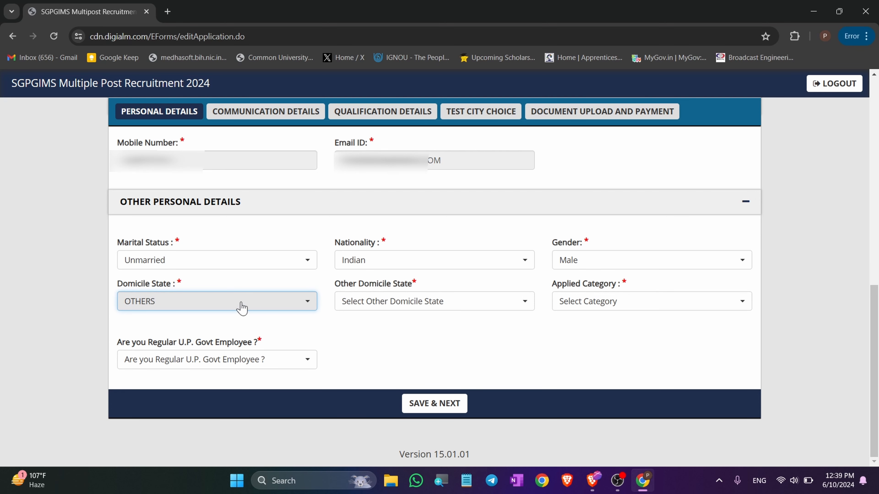
pyautogui.click(421, 306)
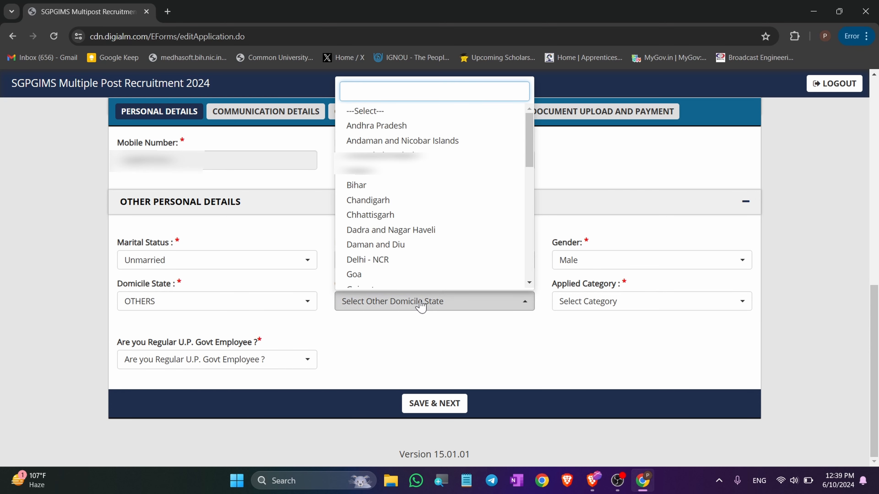
pyautogui.click(376, 187)
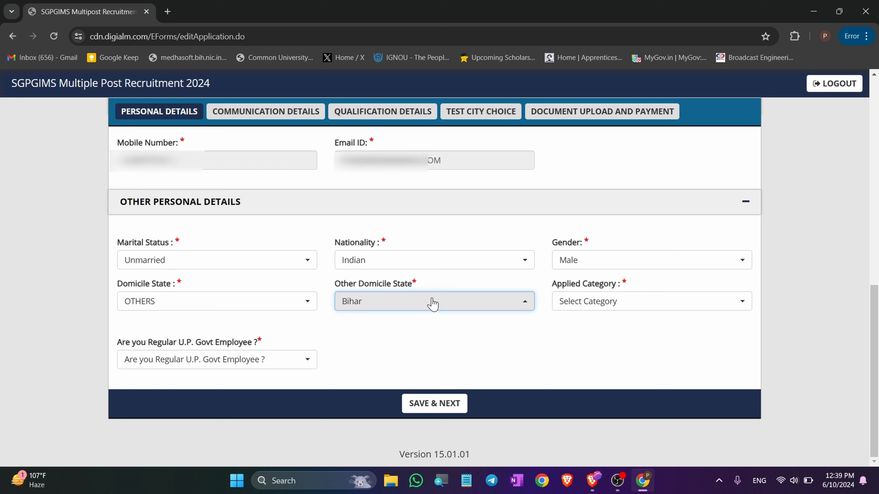
pyautogui.click(595, 307)
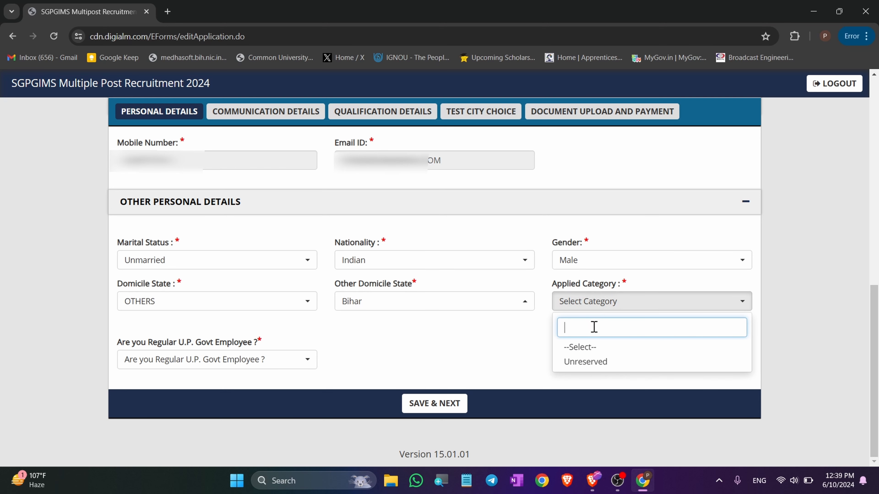
pyautogui.click(594, 362)
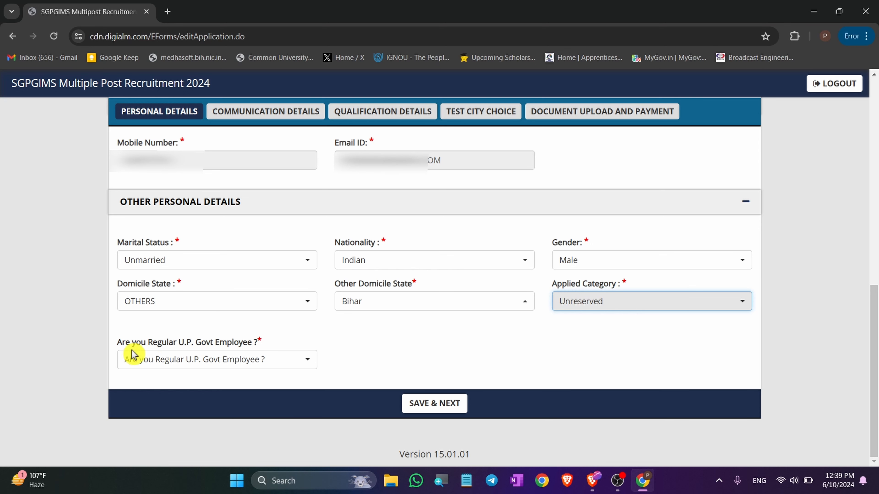
# Answer No to being a regular U.P. Govt employee and save the personal details, dismissing the save notice
pyautogui.click(252, 361)
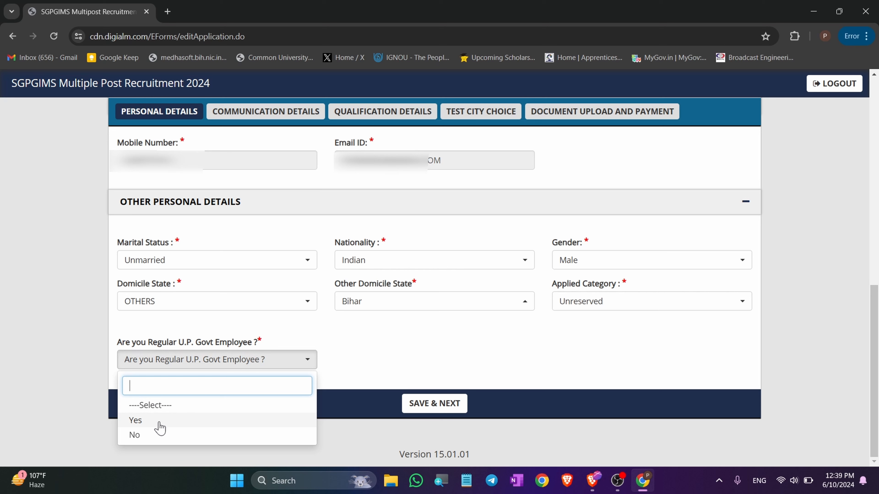
pyautogui.click(140, 437)
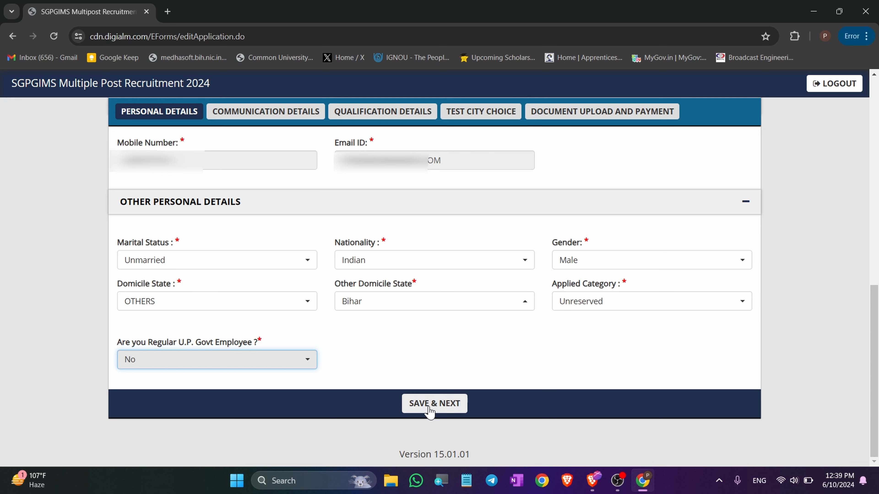
pyautogui.click(431, 410)
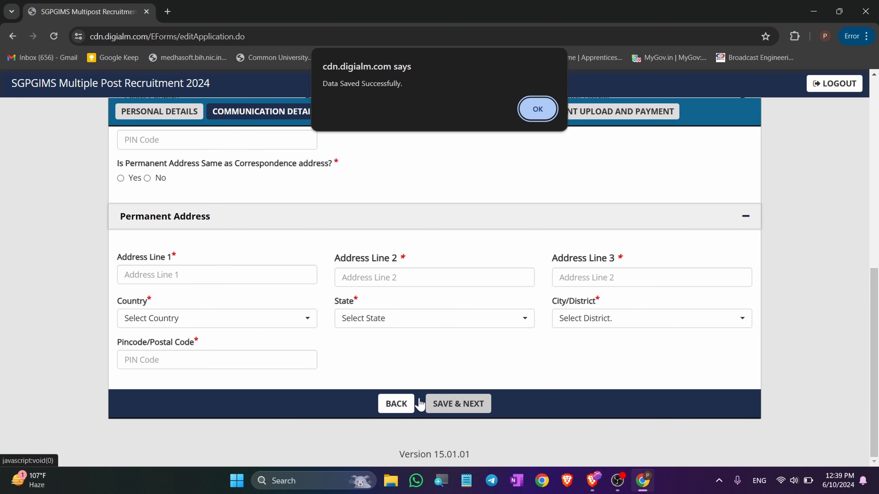
pyautogui.click(538, 109)
# Set the country to India and the state to Bihar in the correspondence address
pyautogui.scroll(2, 316, 208)
pyautogui.scroll(2, 316, 218)
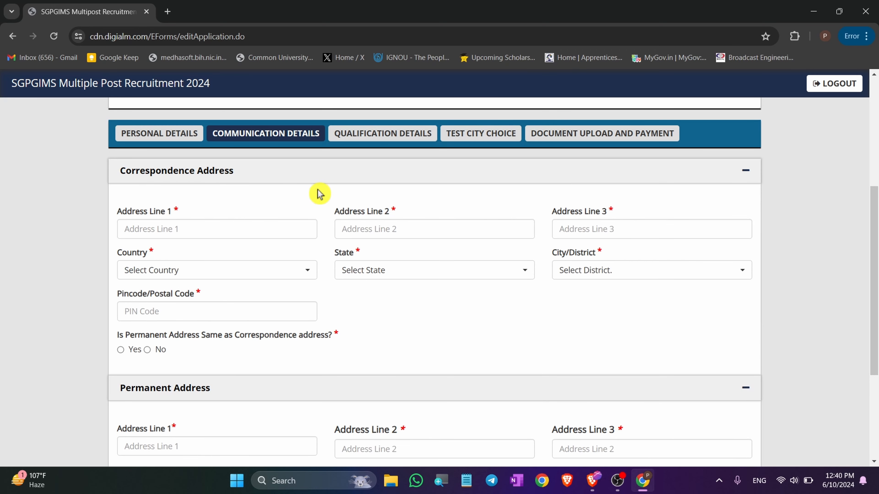
pyautogui.click(216, 236)
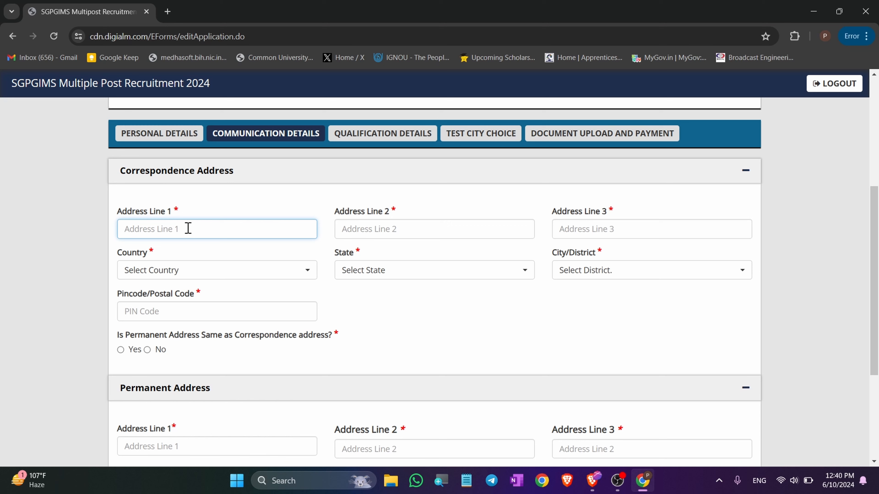
pyautogui.click(367, 230)
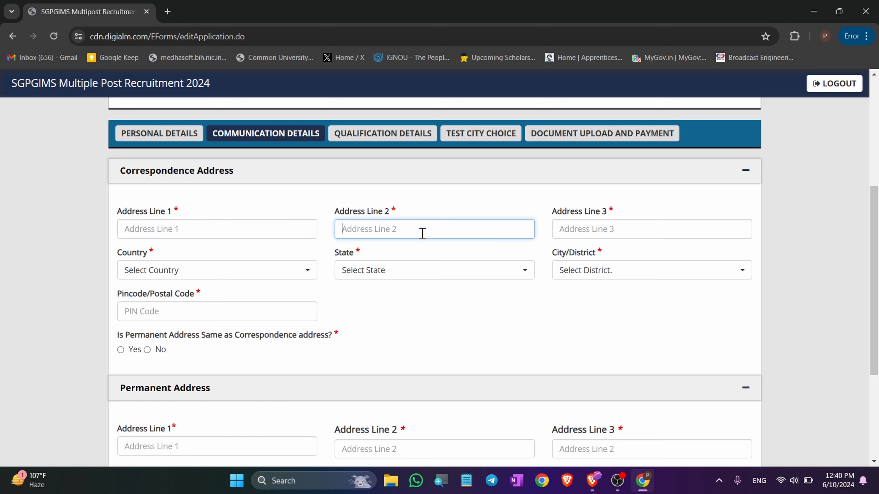
pyautogui.click(593, 229)
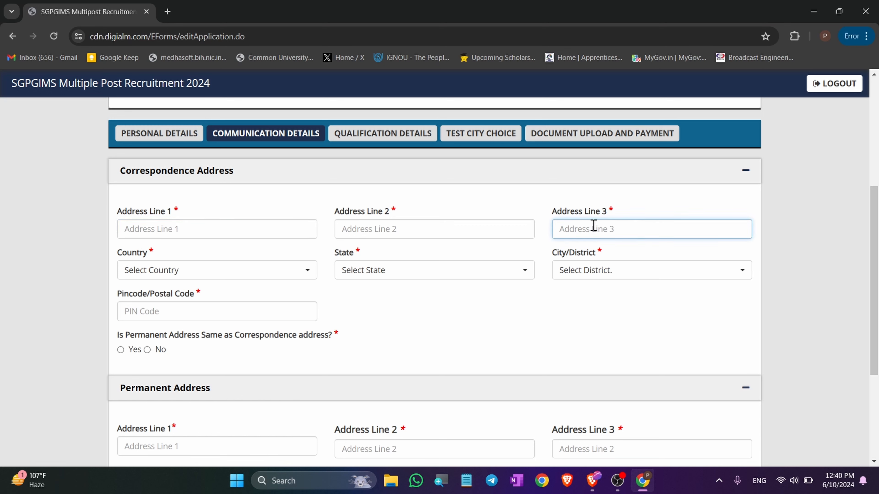
pyautogui.click(239, 273)
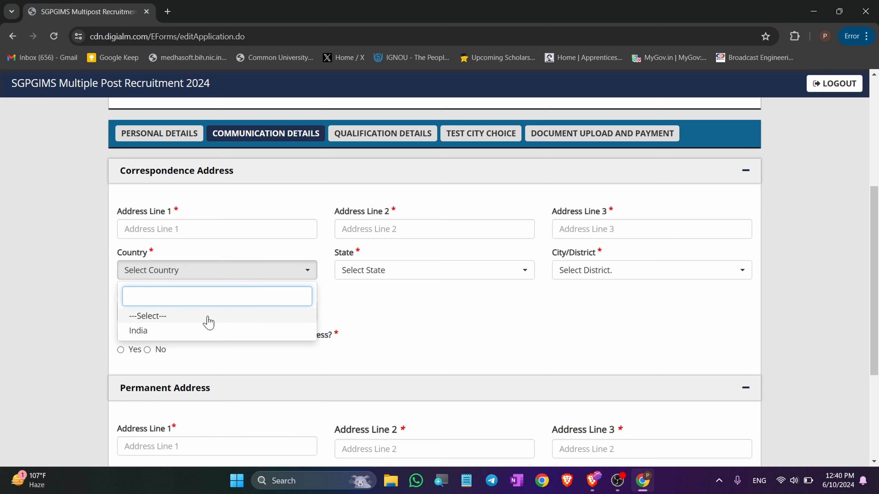
pyautogui.click(392, 271)
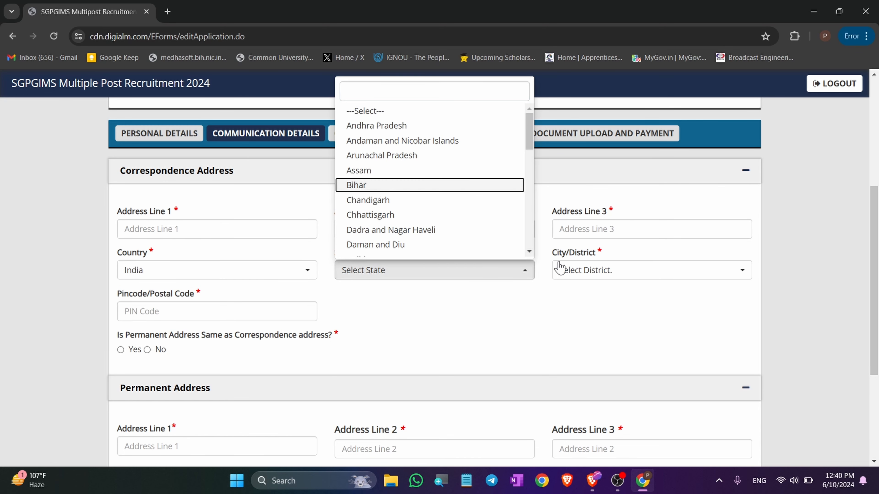
pyautogui.click(559, 268)
pyautogui.click(589, 270)
pyautogui.click(334, 353)
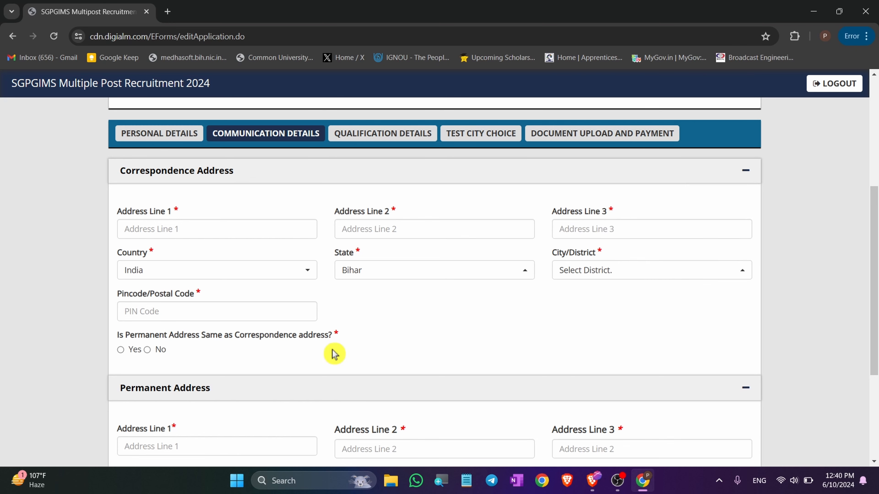
# Mark the permanent address as the same as the correspondence address and save the communication details, dismissing the save notice
pyautogui.click(215, 318)
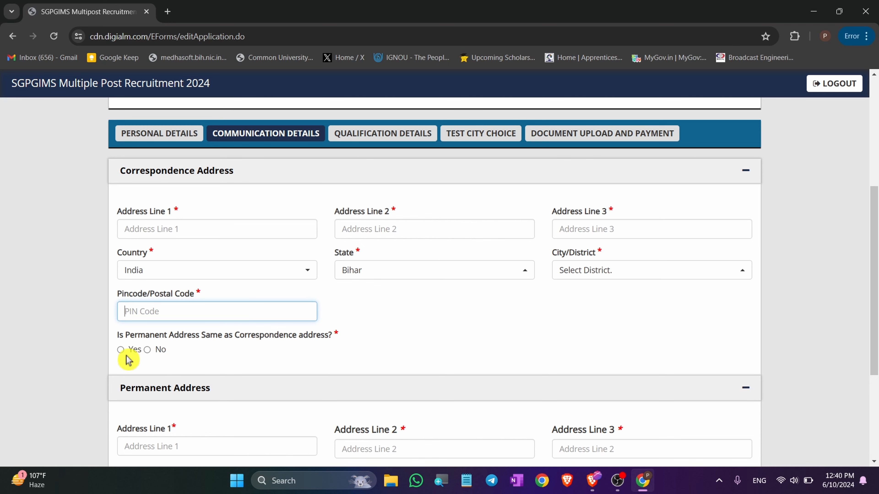
pyautogui.click(121, 351)
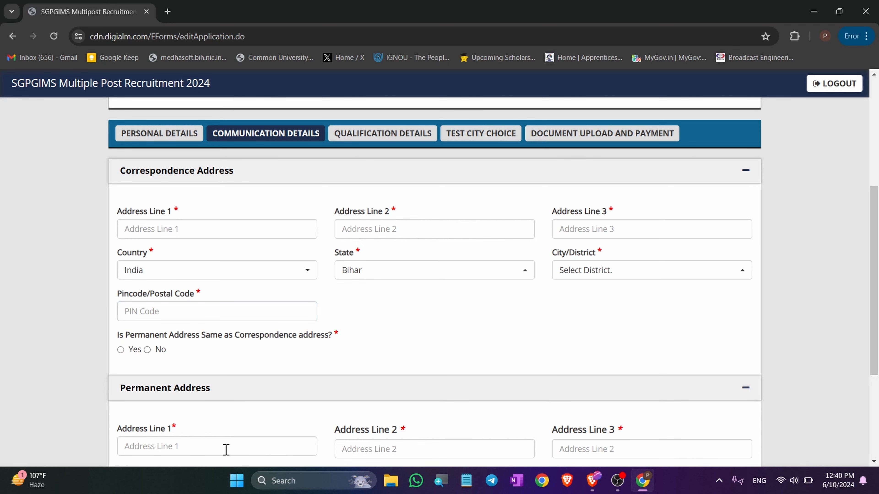
pyautogui.scroll(-3, 386, 422)
pyautogui.scroll(5, 418, 346)
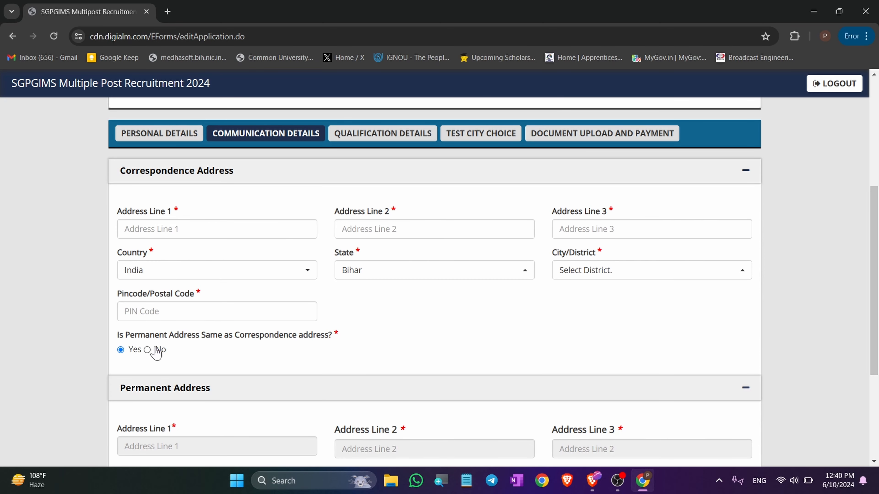
pyautogui.scroll(-5, 322, 372)
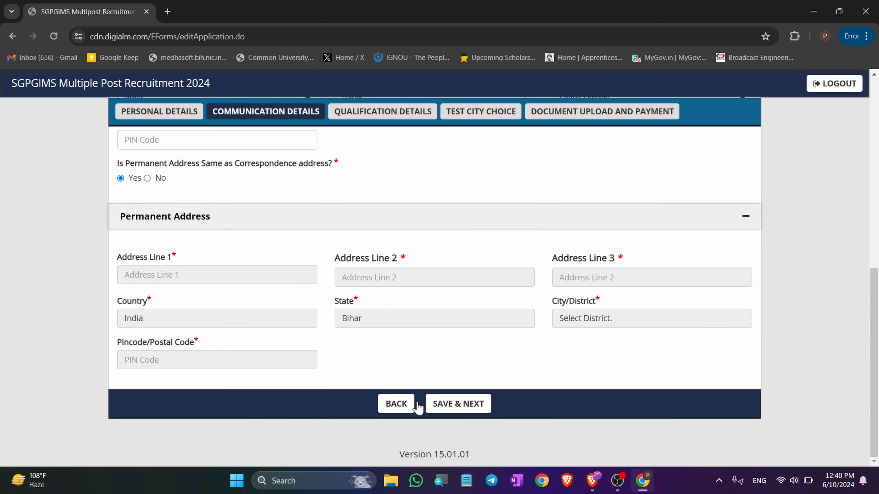
pyautogui.click(477, 405)
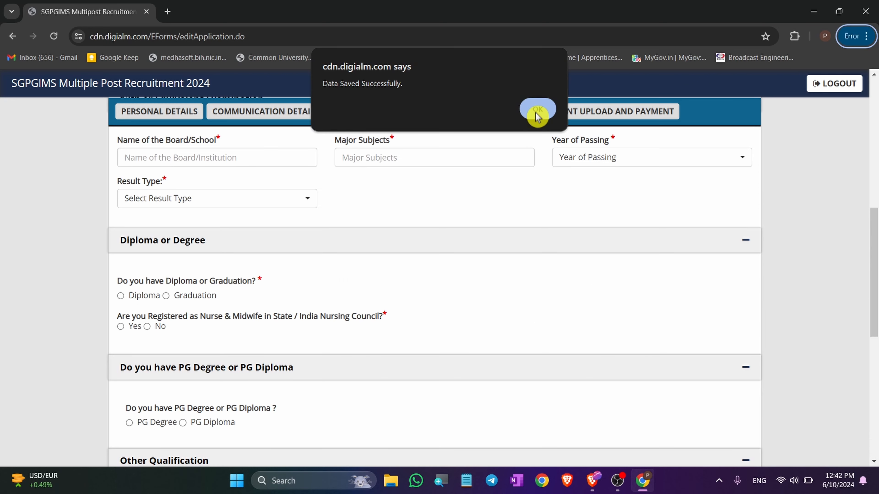
pyautogui.click(537, 109)
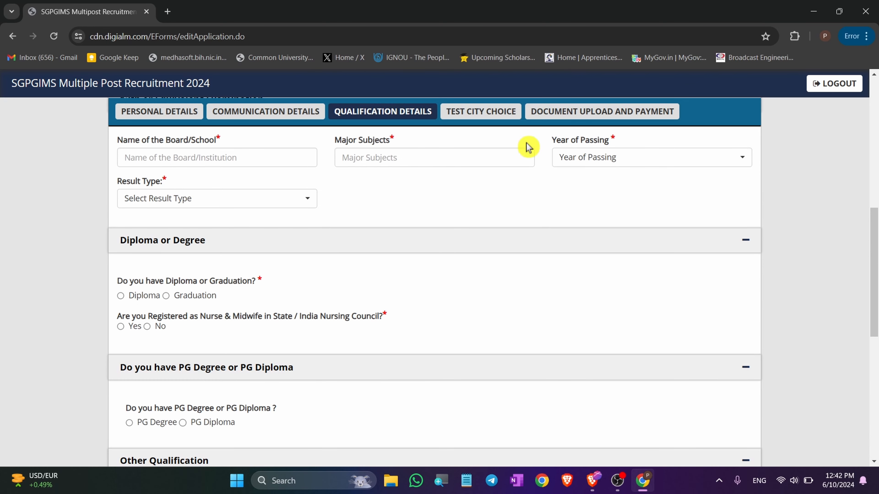
# Set the result type of the 10th or equivalent examination to Percentage and go through its marks fields
pyautogui.scroll(1, 445, 215)
pyautogui.scroll(8, 429, 209)
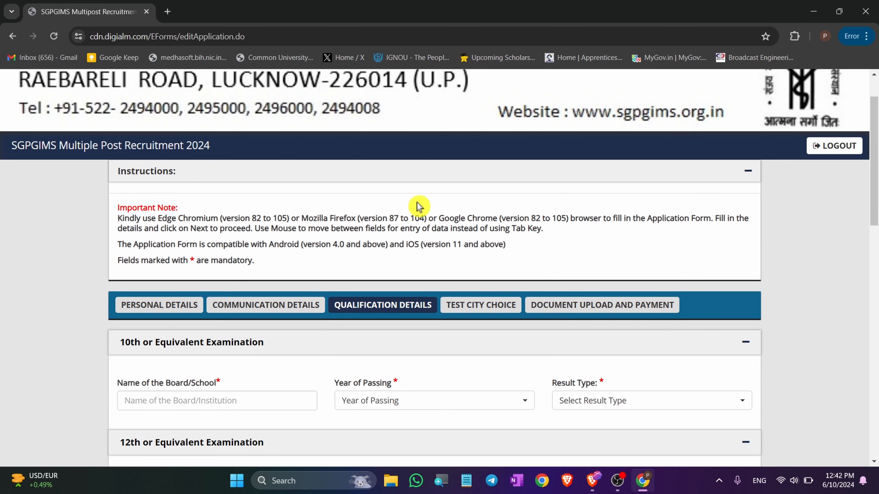
pyautogui.scroll(-5, 379, 251)
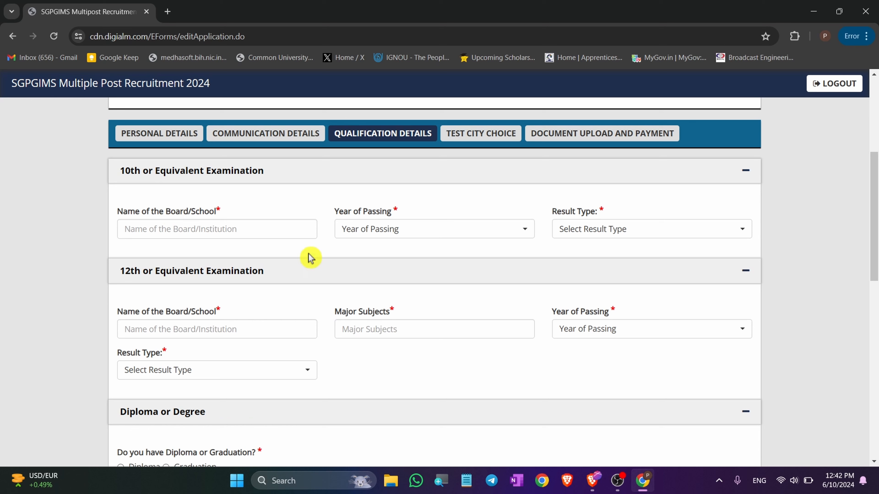
pyautogui.click(261, 234)
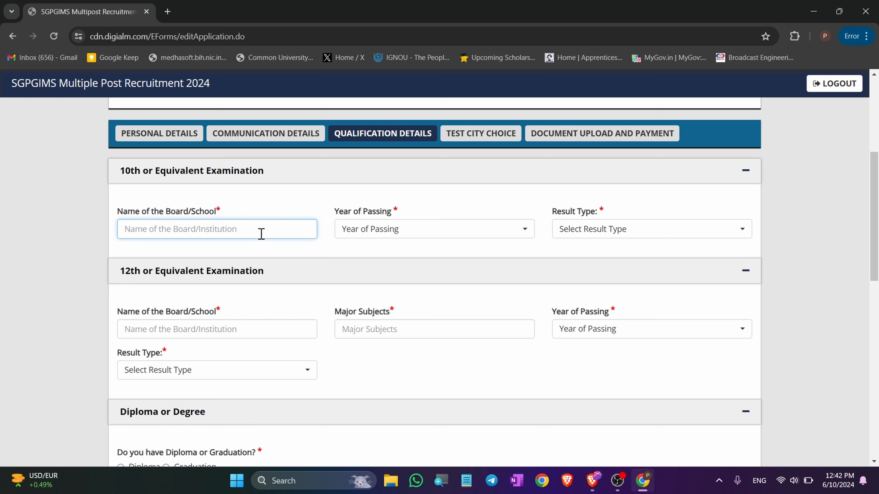
pyautogui.click(423, 236)
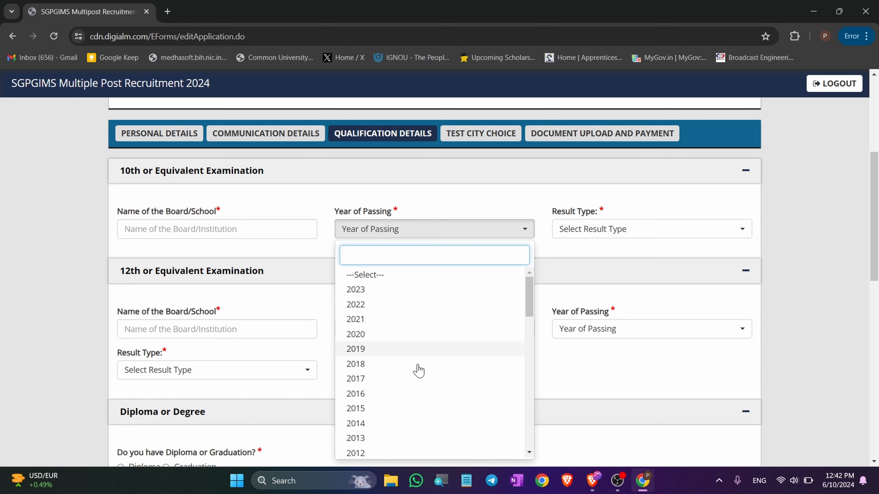
pyautogui.scroll(-3, 408, 361)
pyautogui.click(448, 197)
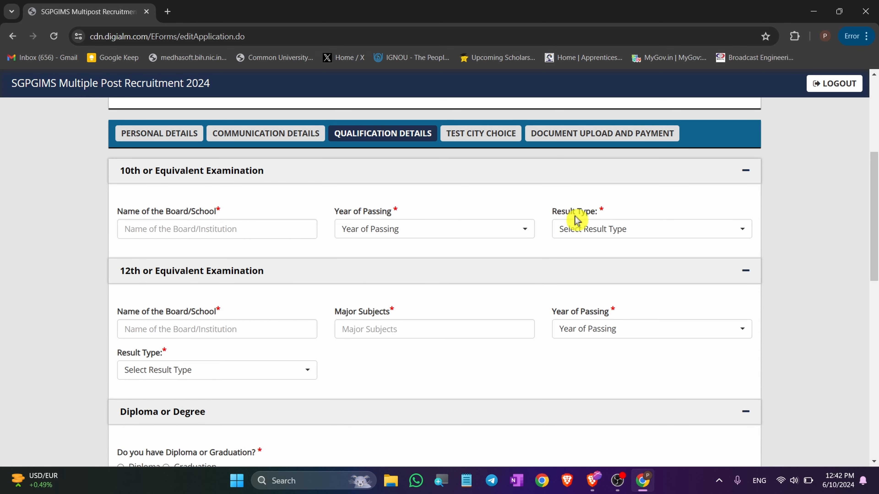
pyautogui.click(634, 234)
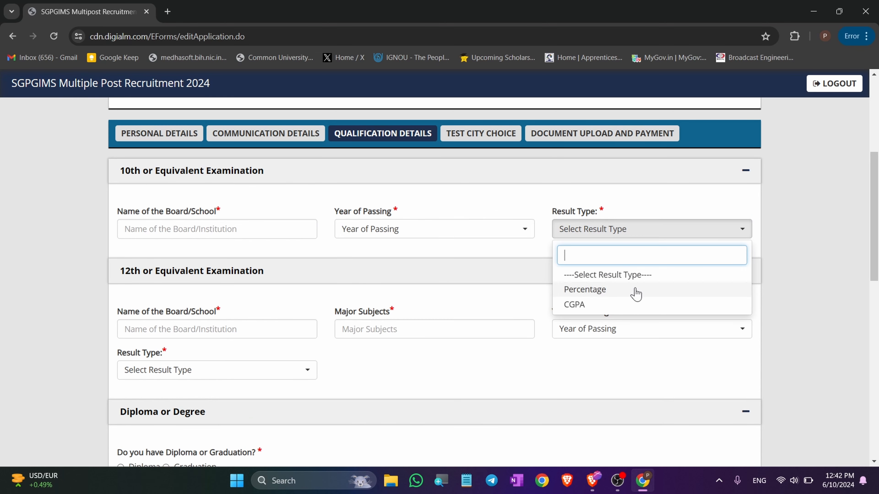
pyautogui.click(618, 293)
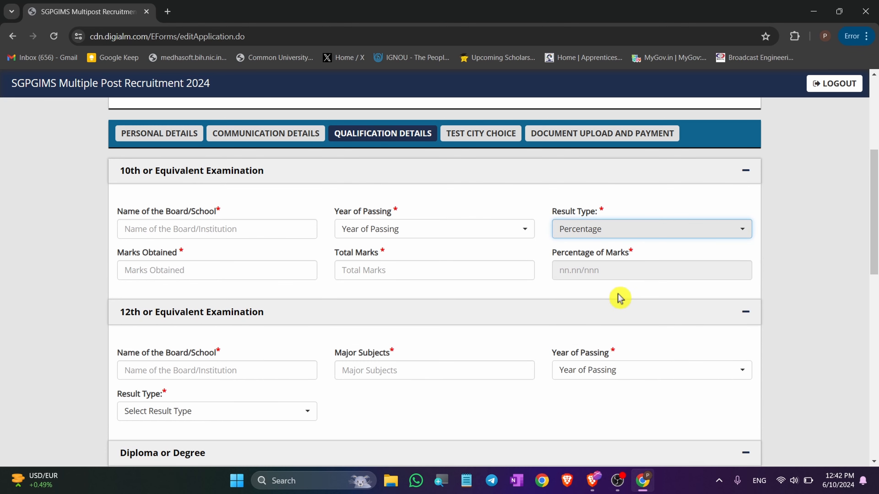
pyautogui.click(231, 277)
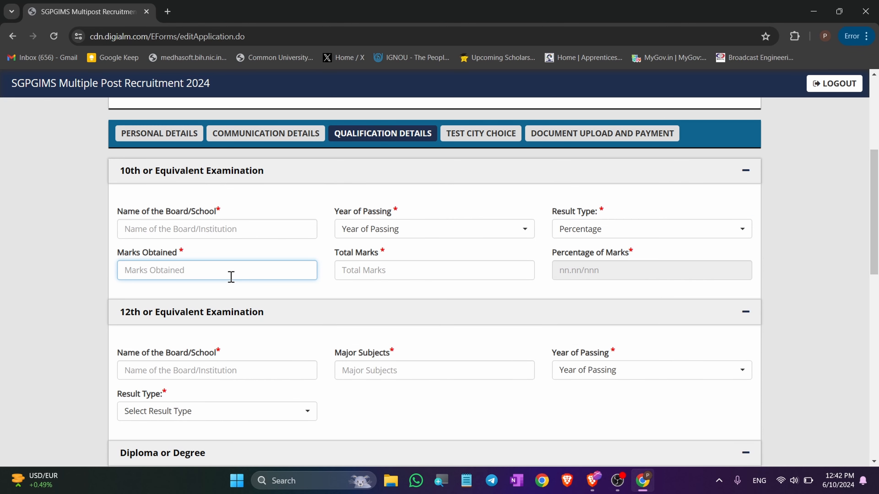
pyautogui.click(380, 272)
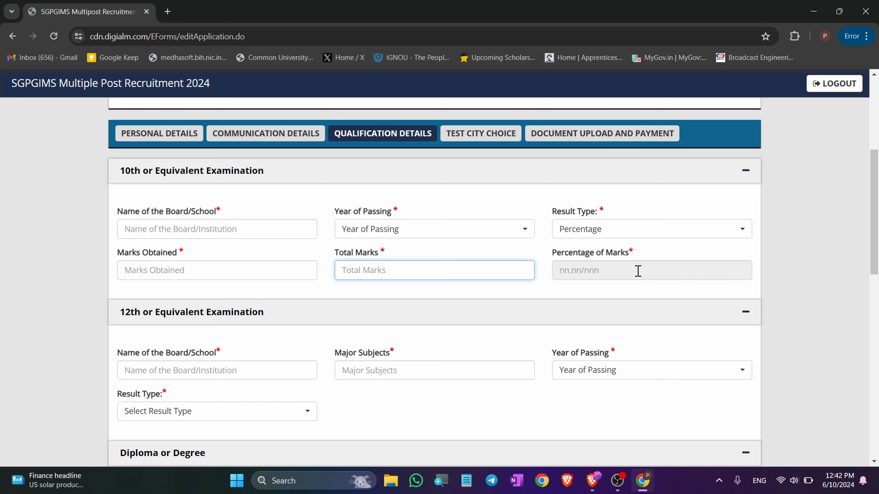
# Try CGPA as the 10th examination's result type and return it to Percentage
pyautogui.click(688, 239)
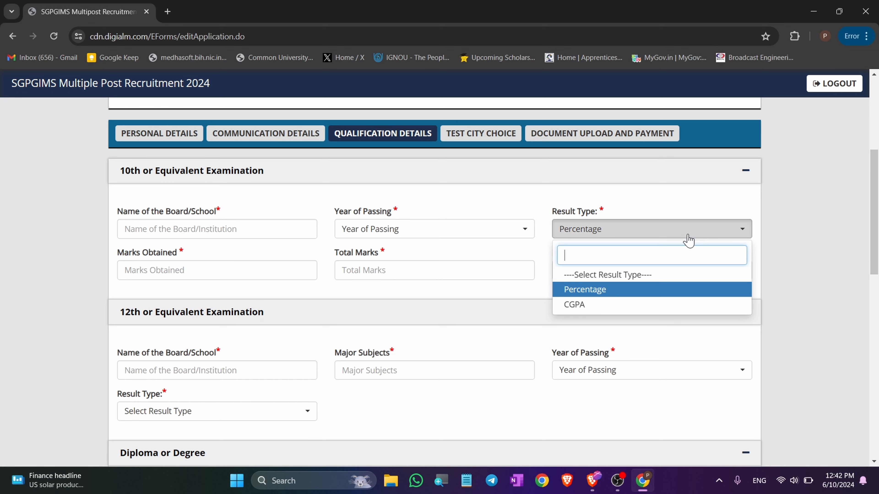
pyautogui.click(607, 309)
pyautogui.click(258, 267)
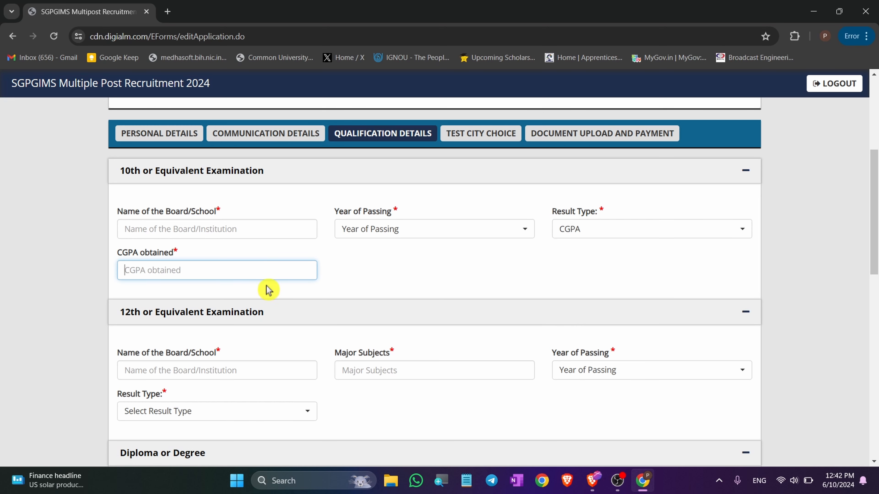
pyautogui.click(614, 235)
pyautogui.click(591, 290)
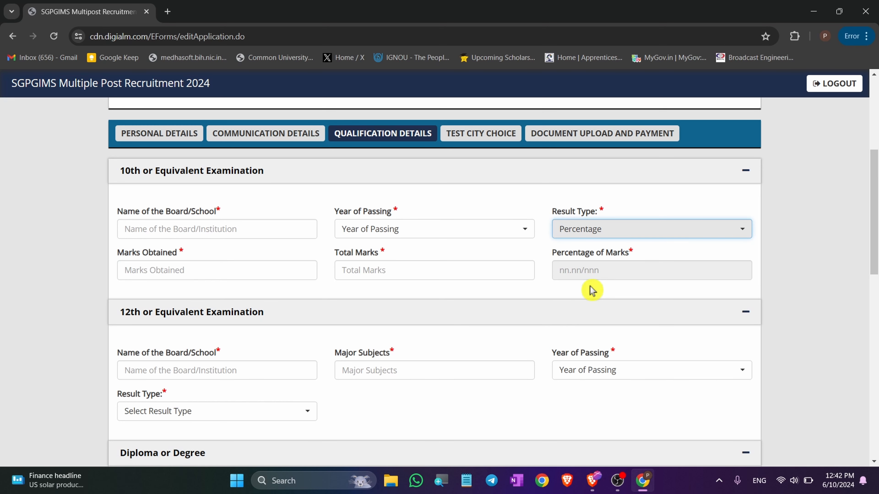
# Go through the fields of the 12th or equivalent examination and set its result type to Percentage
pyautogui.click(190, 373)
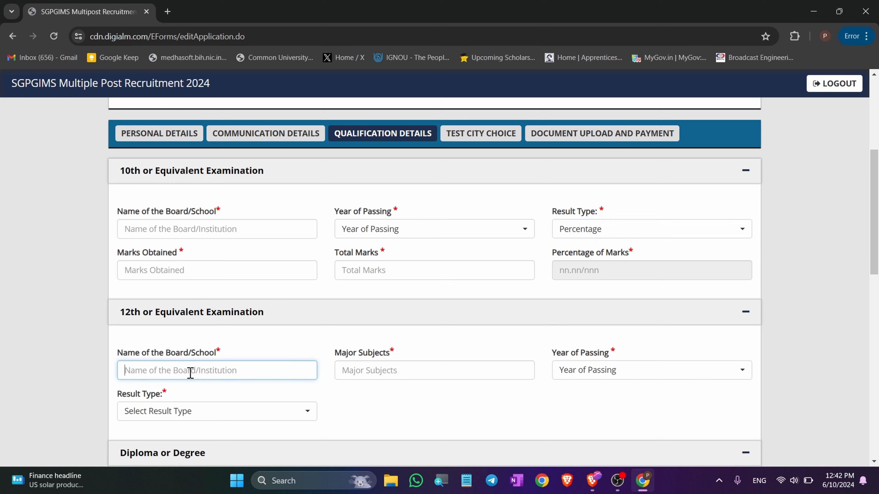
pyautogui.click(402, 375)
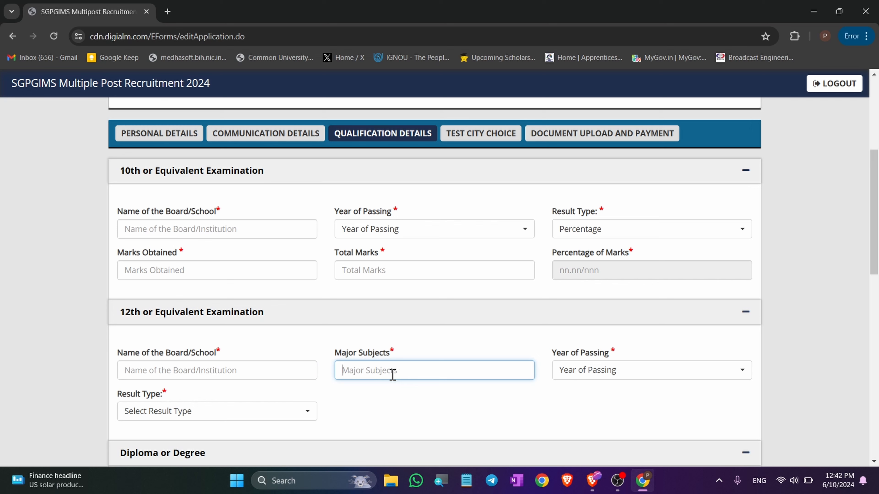
pyautogui.click(643, 376)
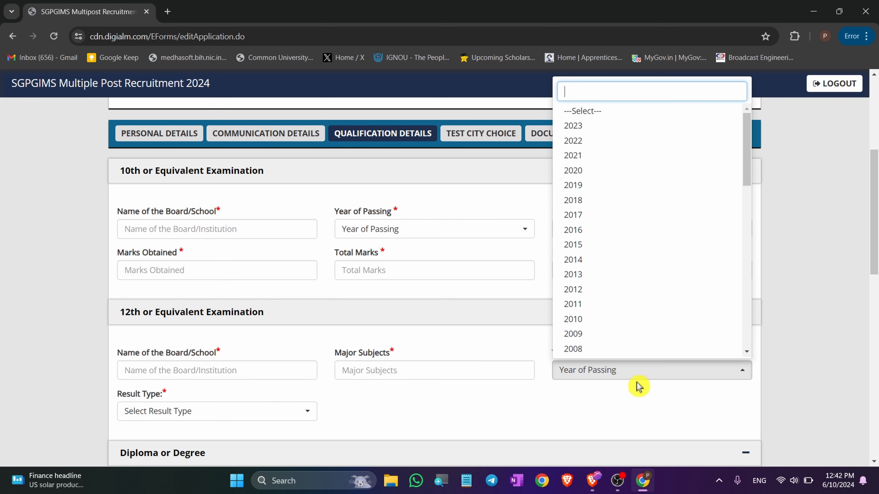
pyautogui.click(353, 413)
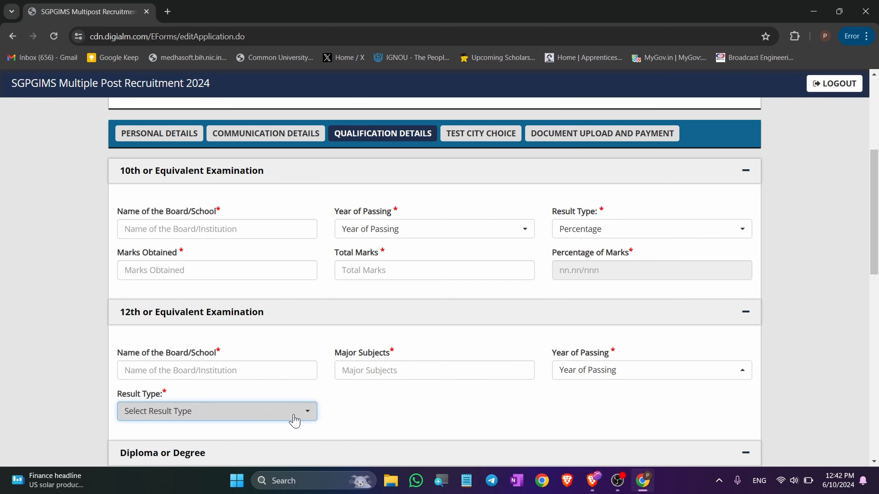
pyautogui.click(274, 419)
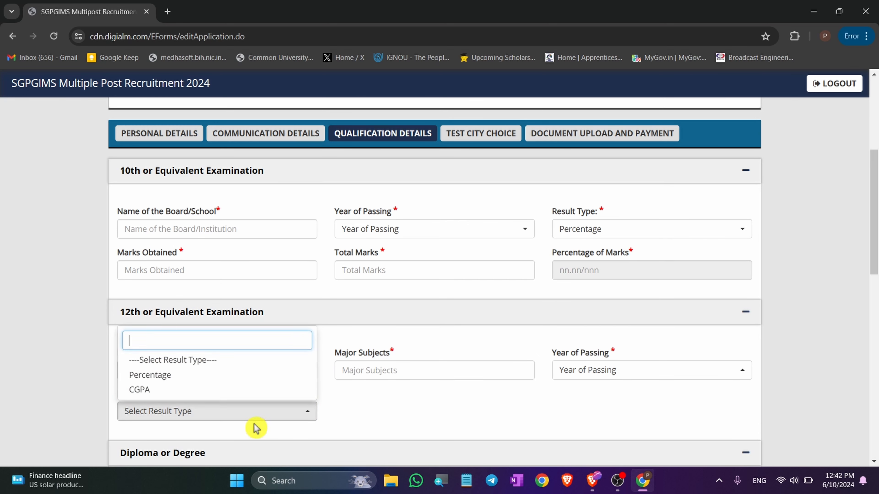
pyautogui.click(237, 379)
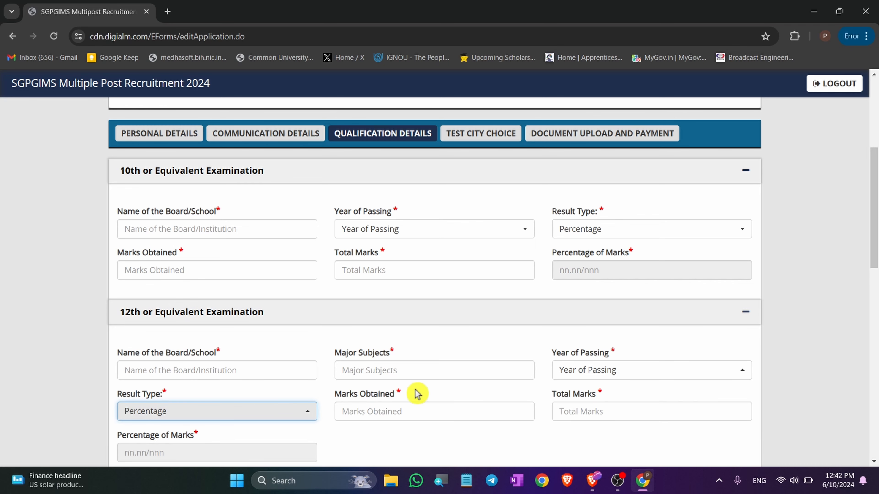
pyautogui.scroll(-5, 443, 384)
pyautogui.click(407, 242)
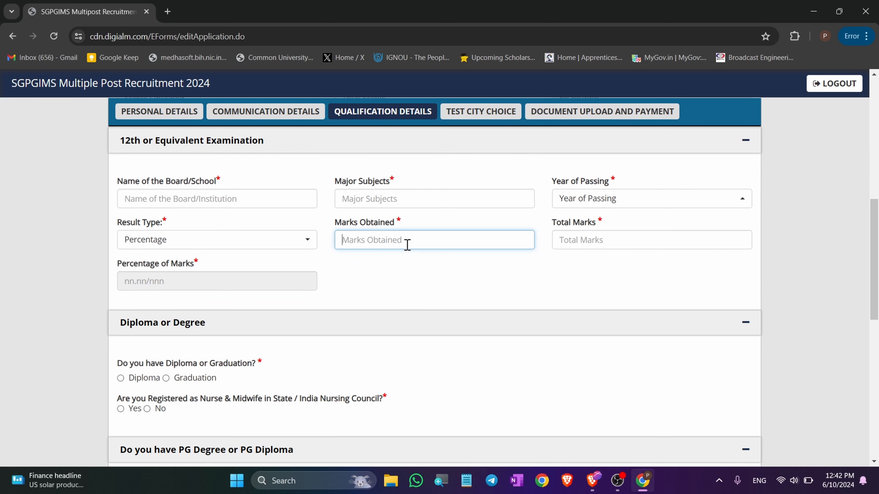
pyautogui.click(594, 244)
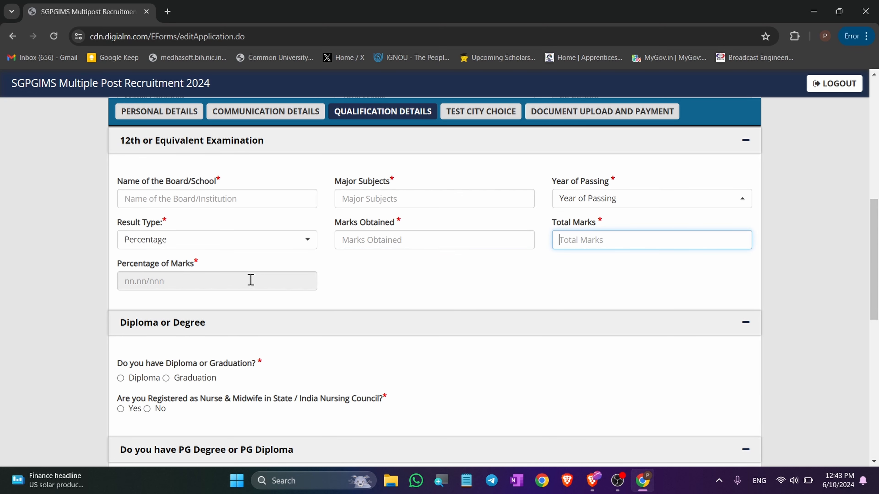
# Choose Graduation as the qualification, answer Yes to the nurse and midwife council registration question, and go to the registration number field
pyautogui.scroll(-4, 427, 278)
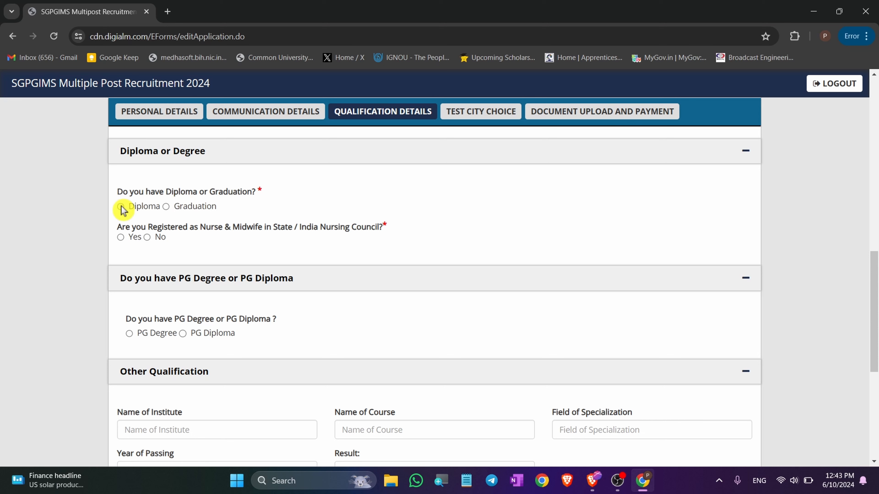
pyautogui.click(166, 207)
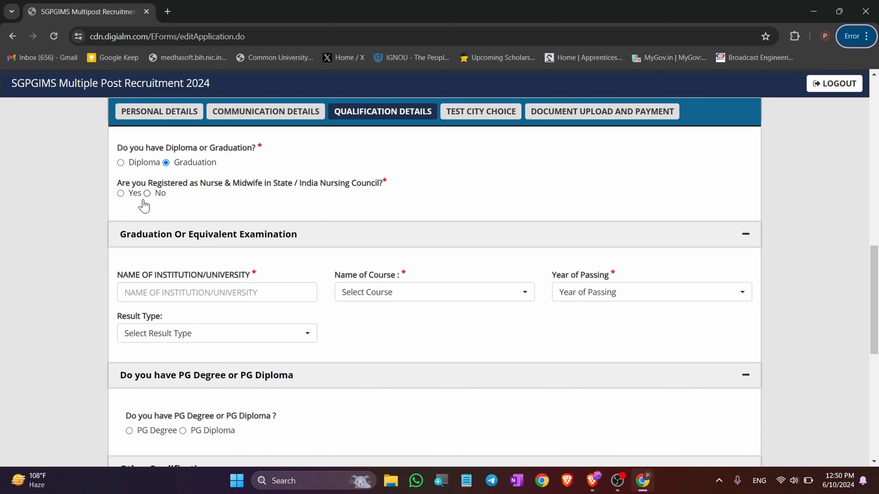
pyautogui.click(120, 194)
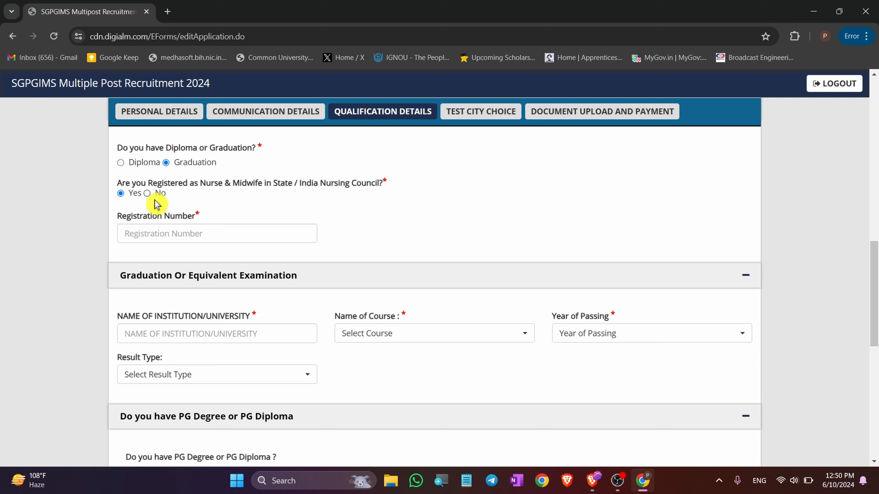
pyautogui.click(149, 237)
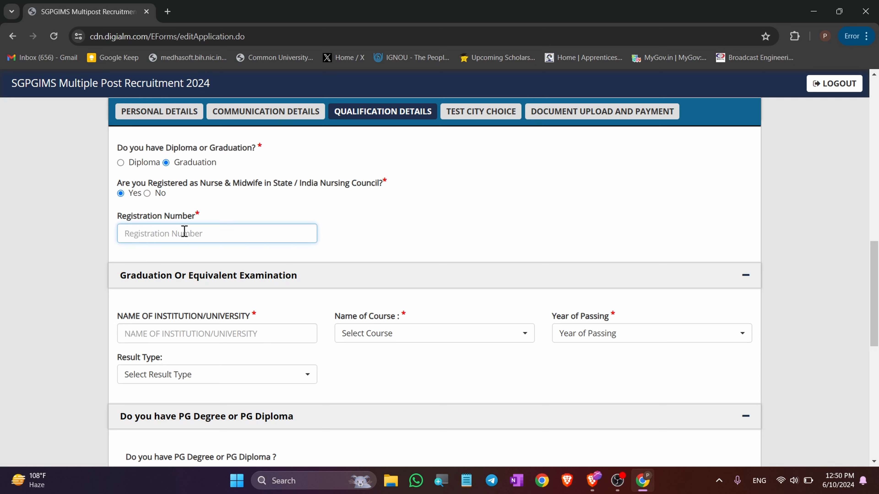
# Try No for the nurse and midwife council registration, dismiss the notice, and set the answer back to Yes
pyautogui.click(148, 194)
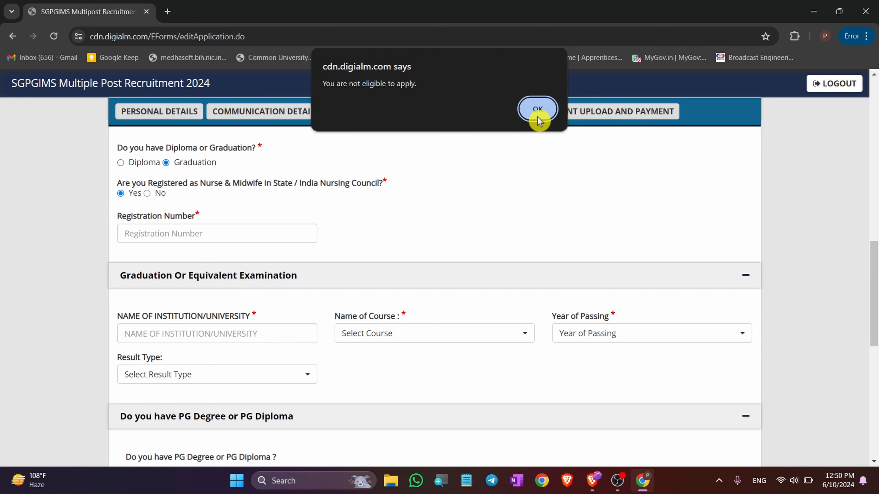
pyautogui.click(538, 109)
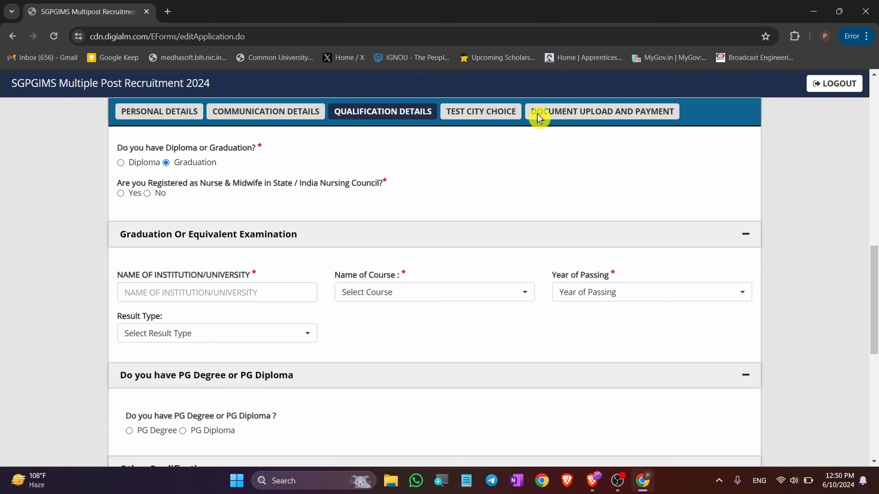
pyautogui.click(121, 193)
pyautogui.click(166, 231)
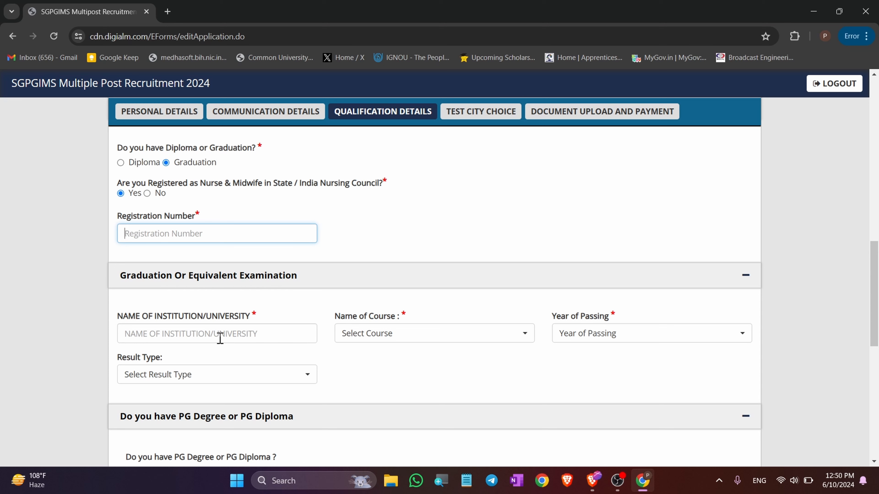
# Go to the graduation institution name field and choose B.Sc. (Hons) Nursing as the course
pyautogui.click(199, 331)
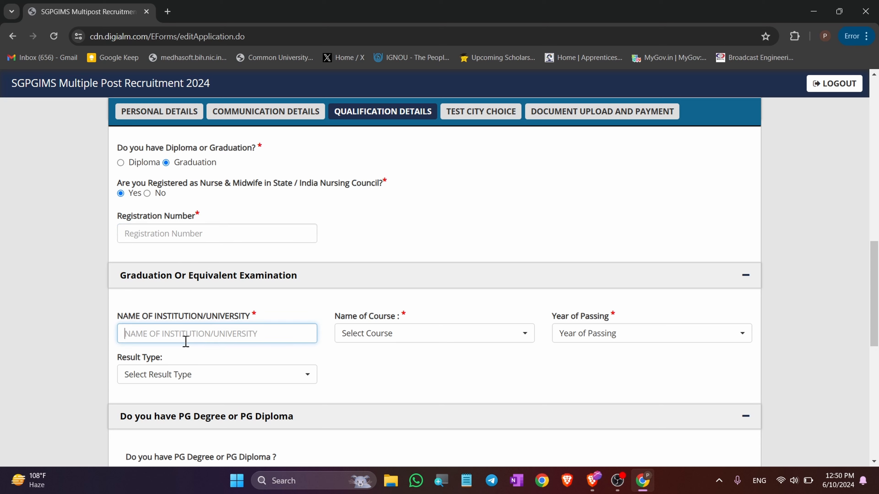
pyautogui.click(391, 335)
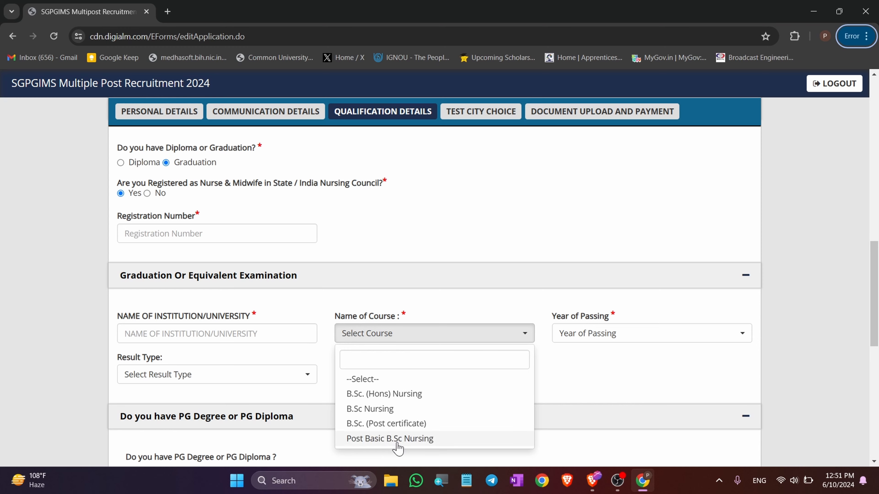
pyautogui.scroll(-3, 425, 401)
pyautogui.scroll(3, 420, 401)
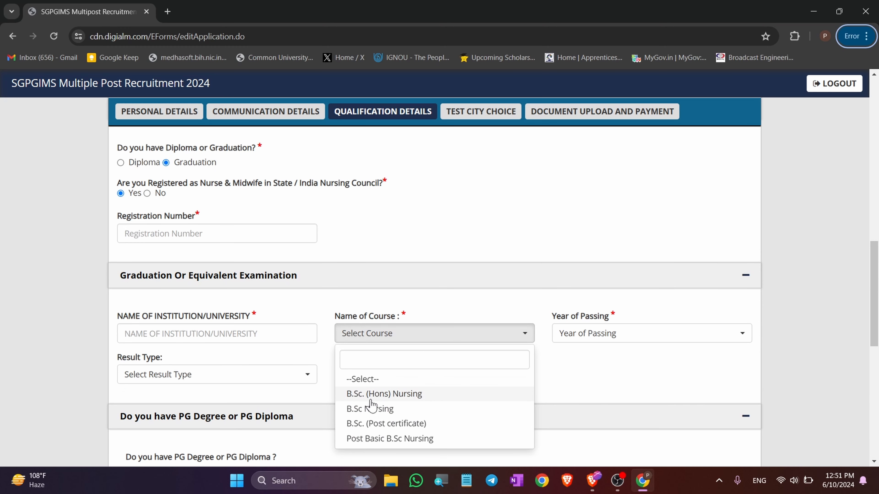
pyautogui.click(401, 395)
# Set the graduation examination's year of passing to 2023 and its result type to Pass
pyautogui.click(642, 341)
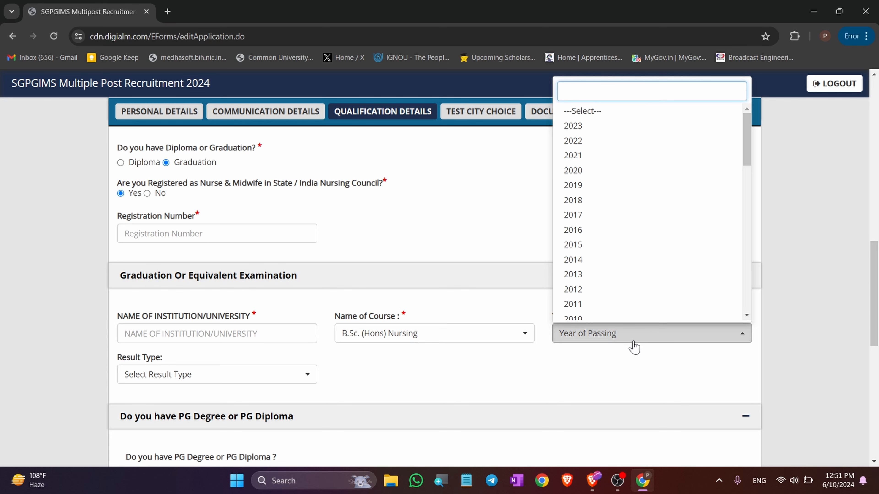
pyautogui.scroll(5, 574, 245)
pyautogui.scroll(-4, 585, 244)
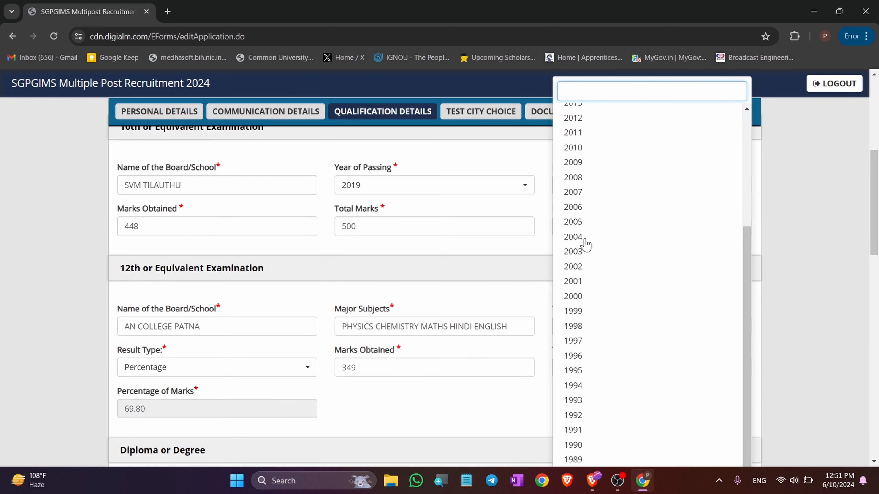
pyautogui.scroll(3, 585, 244)
pyautogui.click(593, 133)
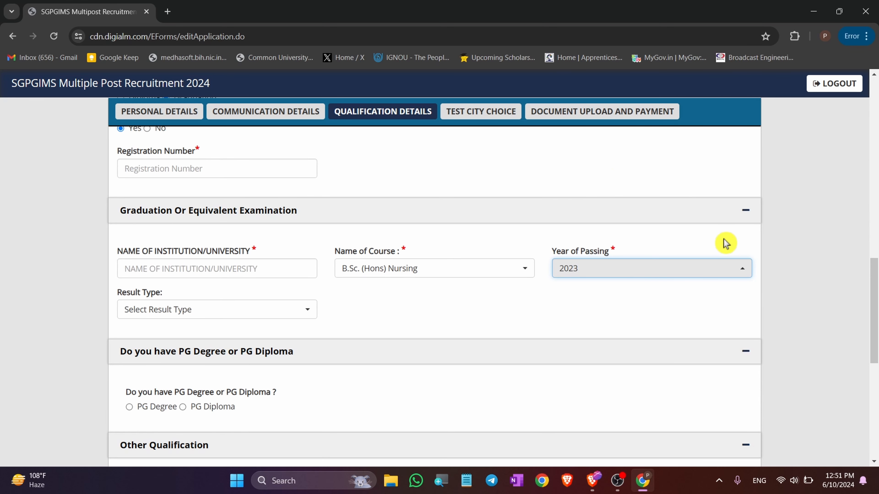
pyautogui.click(219, 299)
pyautogui.click(220, 318)
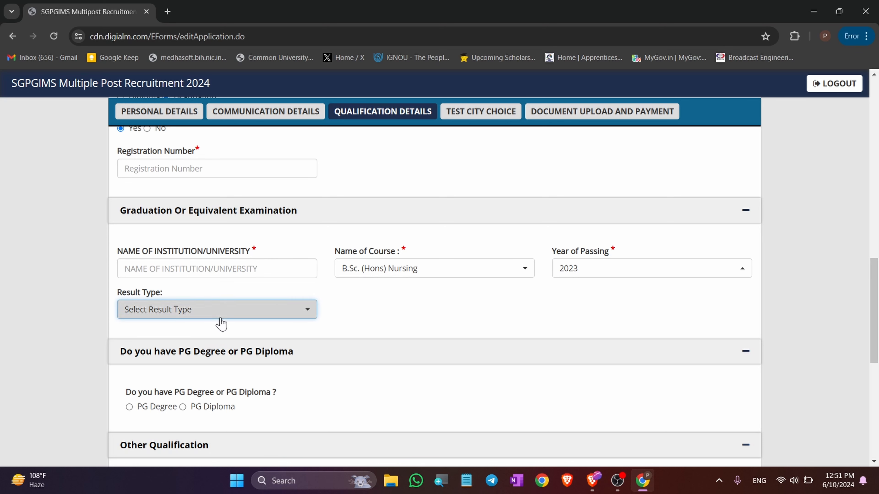
pyautogui.click(182, 371)
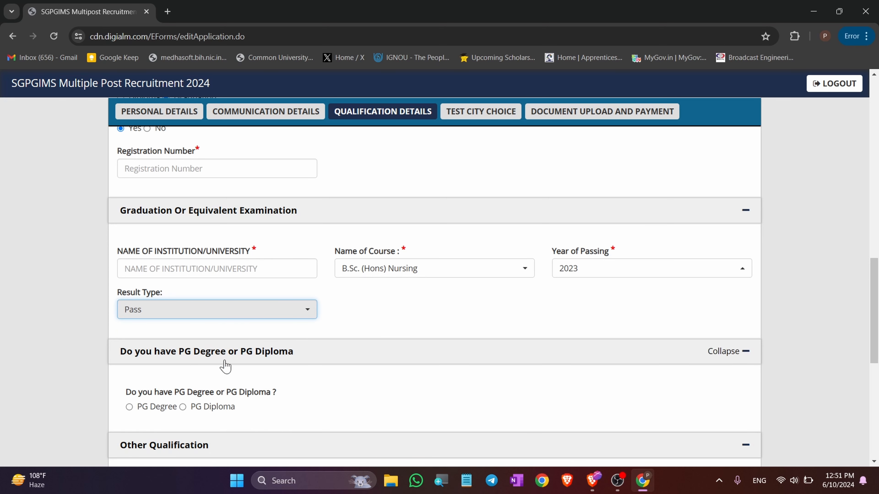
pyautogui.click(414, 305)
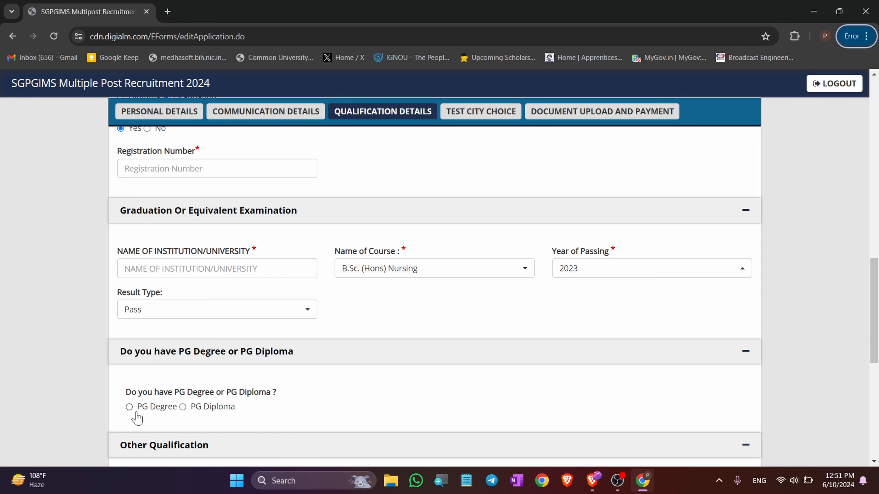
# Go through the Other Qualification fields for institute, course, specialization, year of passing and result without filling them in
pyautogui.scroll(-5, 395, 383)
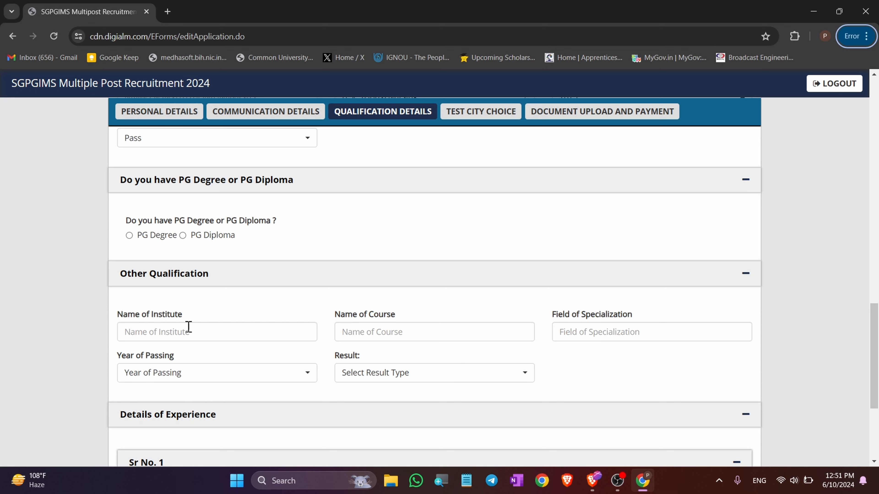
pyautogui.click(198, 334)
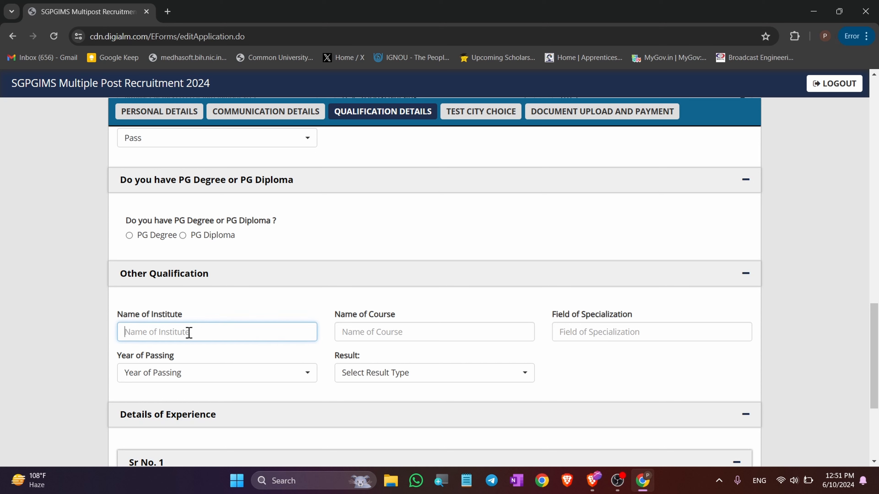
pyautogui.click(401, 338)
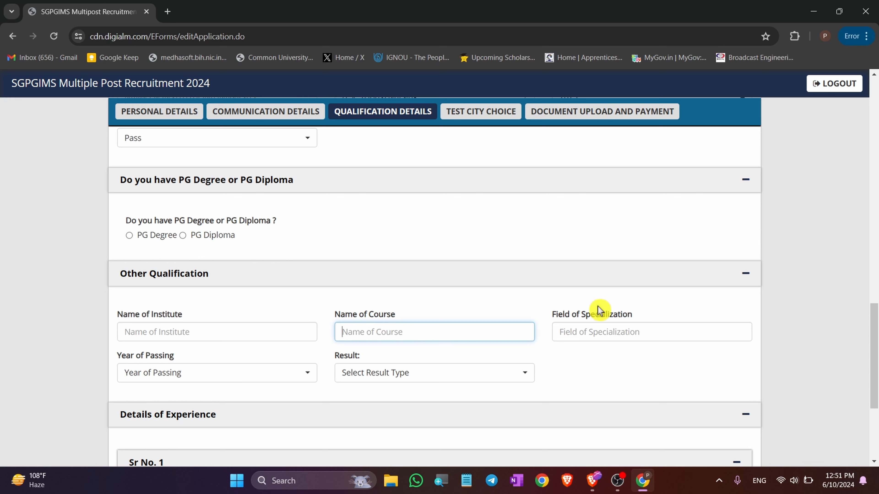
pyautogui.click(604, 335)
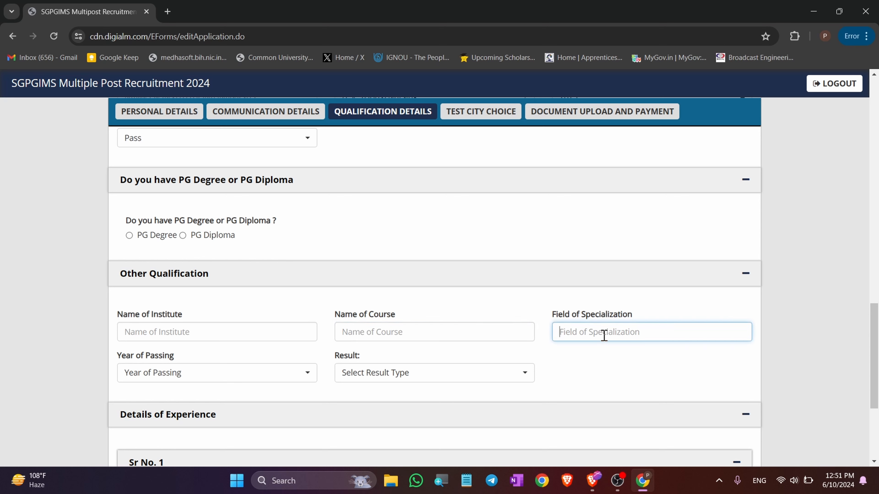
pyautogui.click(203, 377)
pyautogui.click(520, 381)
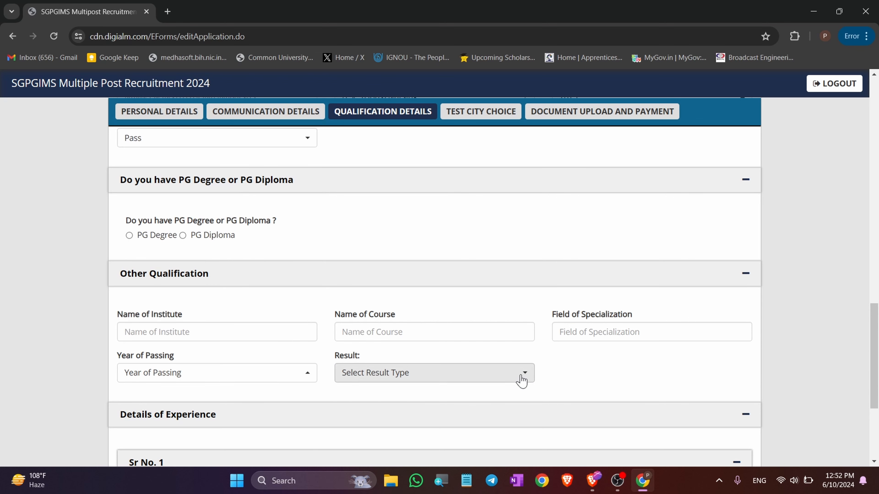
pyautogui.click(510, 381)
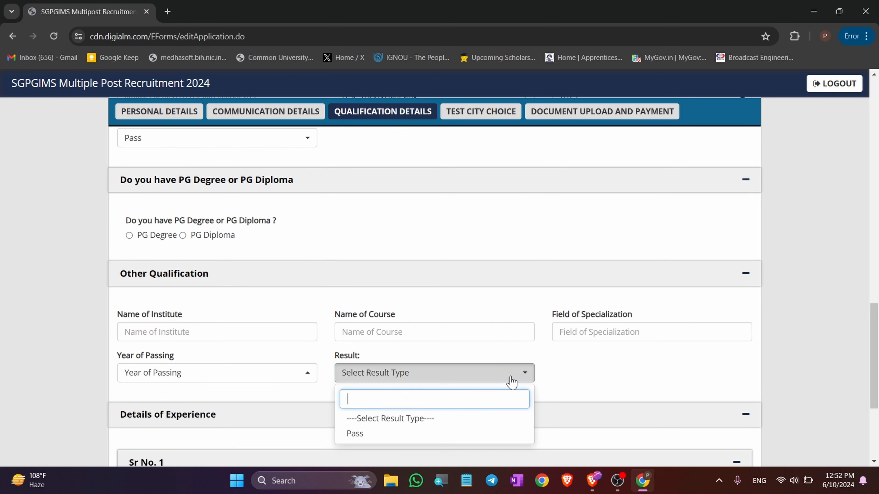
pyautogui.click(575, 390)
# Expand the first work experience entry and go through its employer, post held and service date fields
pyautogui.scroll(-5, 390, 371)
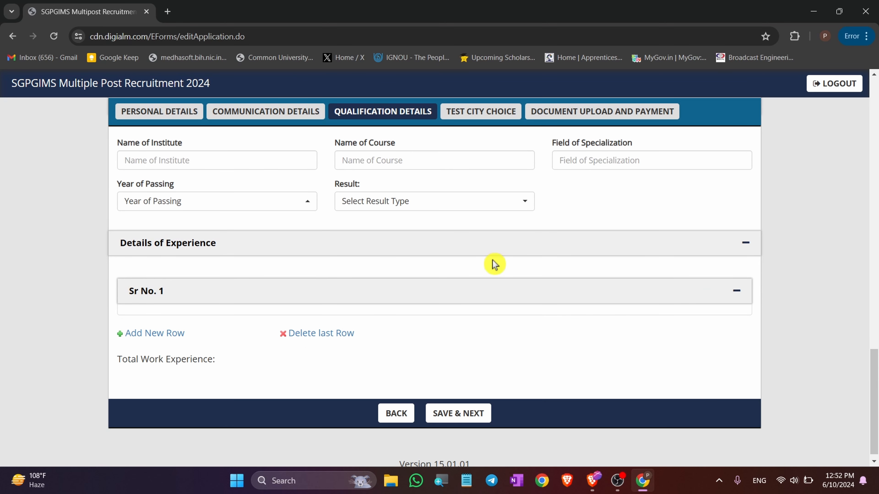
pyautogui.click(565, 294)
pyautogui.click(264, 298)
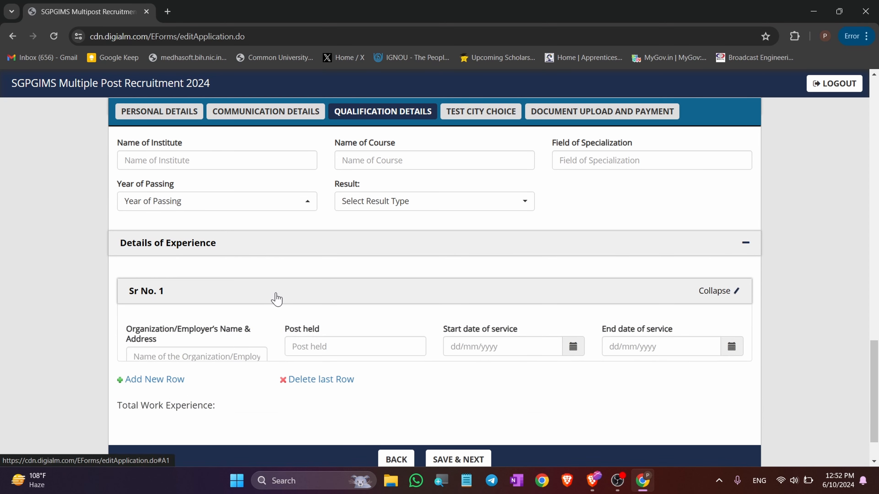
pyautogui.click(187, 359)
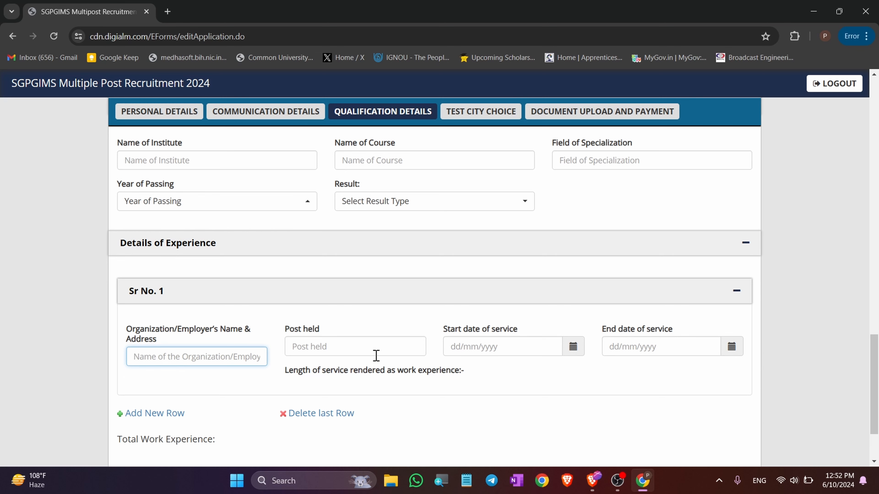
pyautogui.click(356, 346)
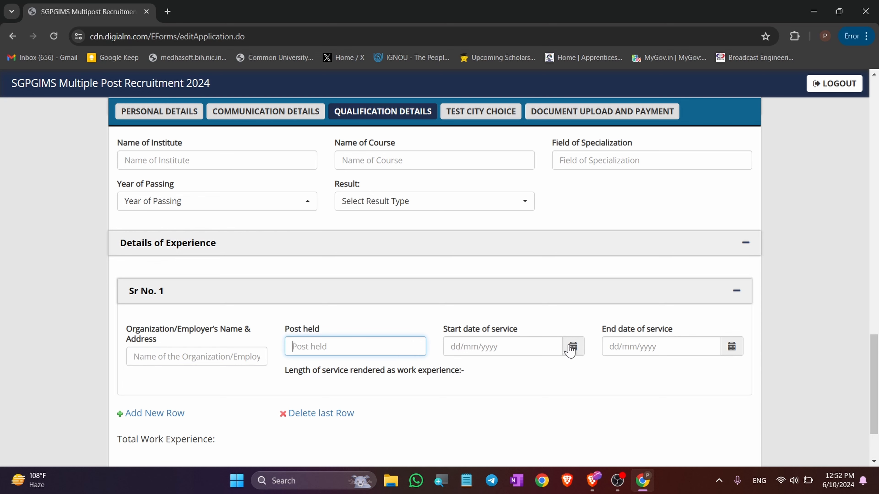
pyautogui.click(545, 344)
pyautogui.click(670, 342)
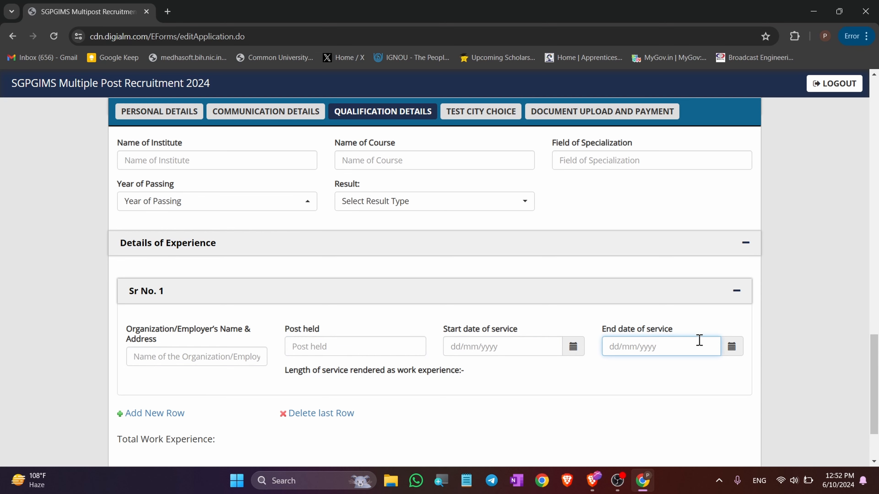
# Set the first preferred exam city to Patna and the second preferred exam city to Varanasi
pyautogui.scroll(-3, 519, 357)
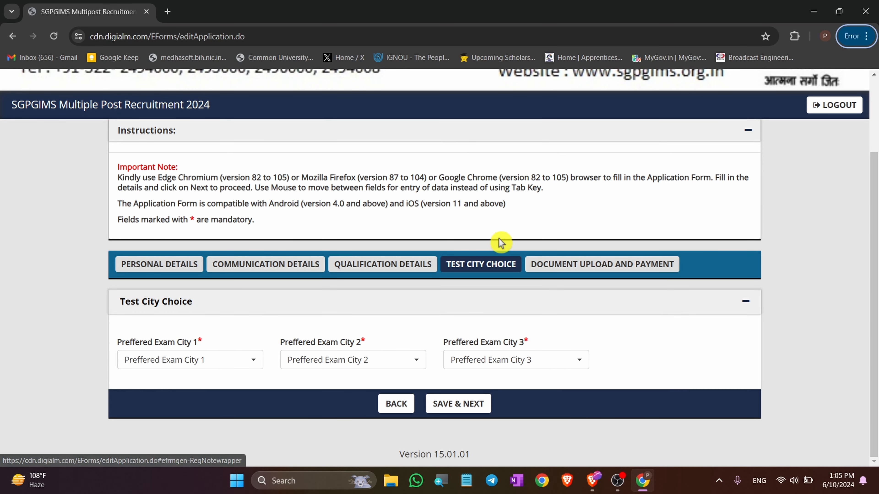
pyautogui.click(207, 363)
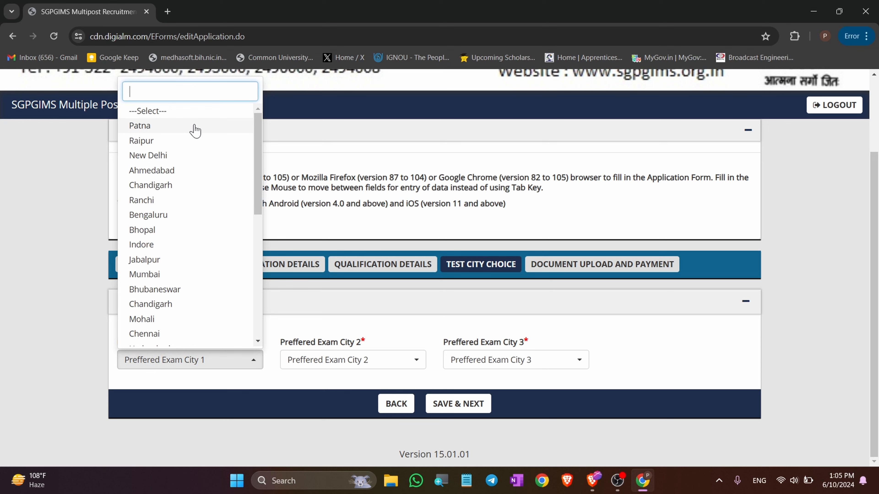
pyautogui.scroll(-7, 196, 251)
pyautogui.scroll(7, 197, 251)
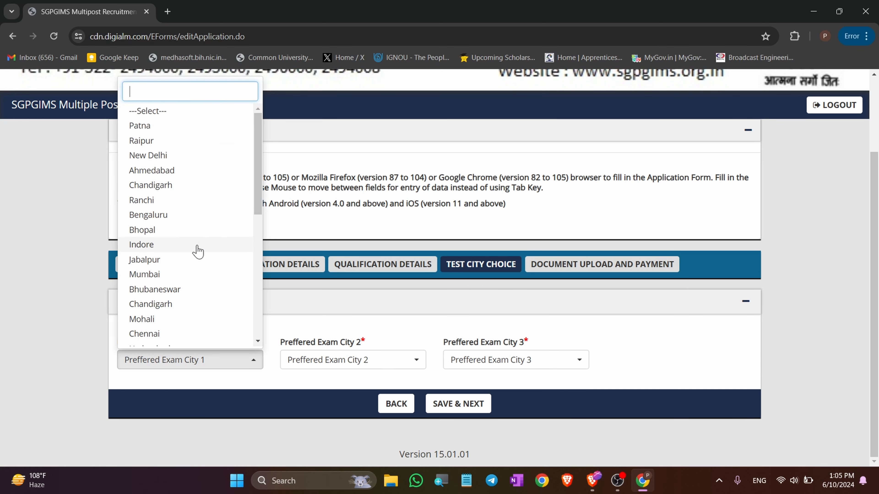
pyautogui.click(186, 131)
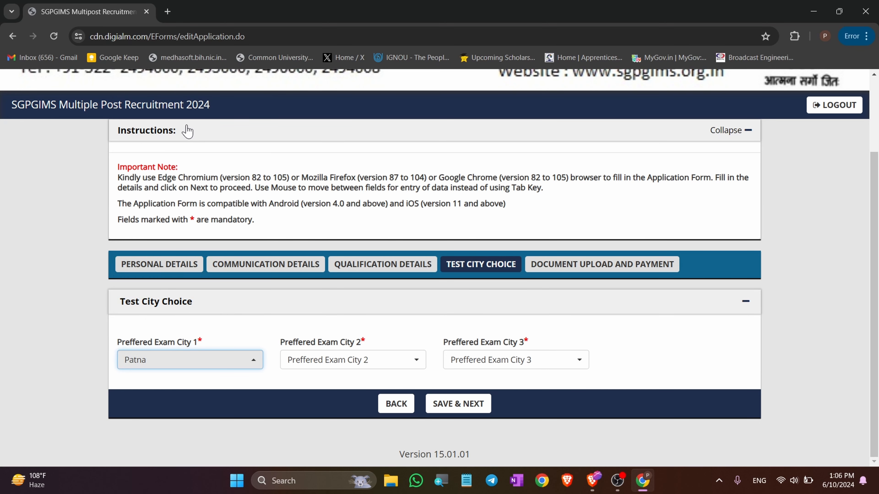
pyautogui.click(328, 364)
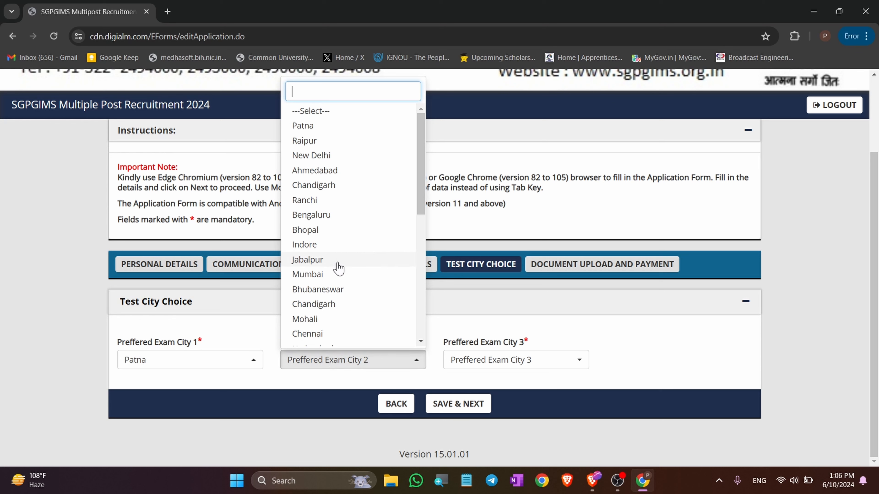
pyautogui.scroll(-5, 339, 275)
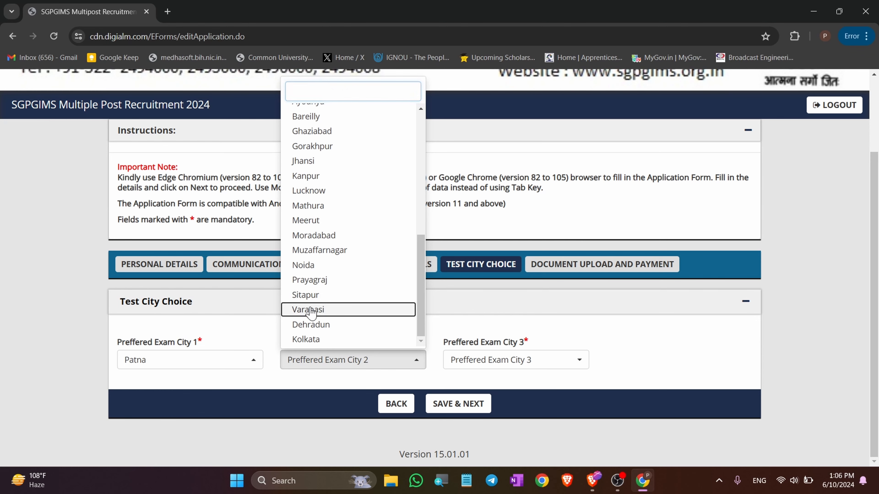
pyautogui.click(313, 309)
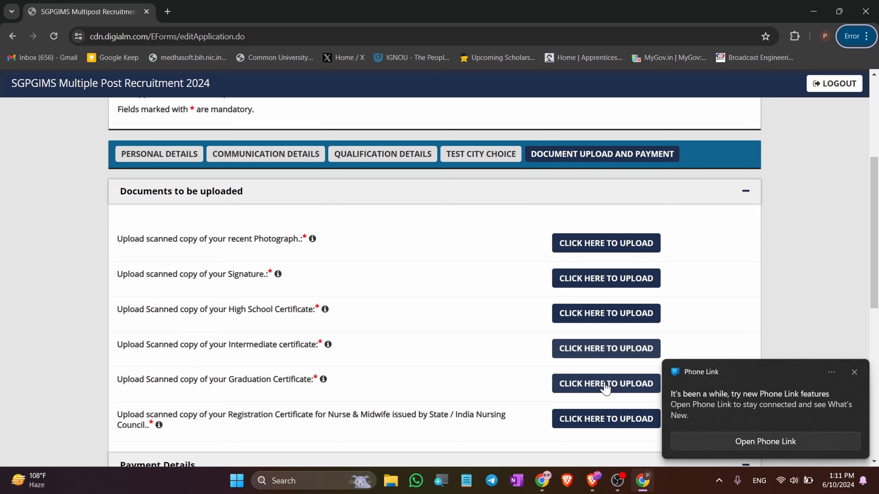
# Dismiss the Phone Link notification and check the applicable fee below the document upload list
pyautogui.click(853, 373)
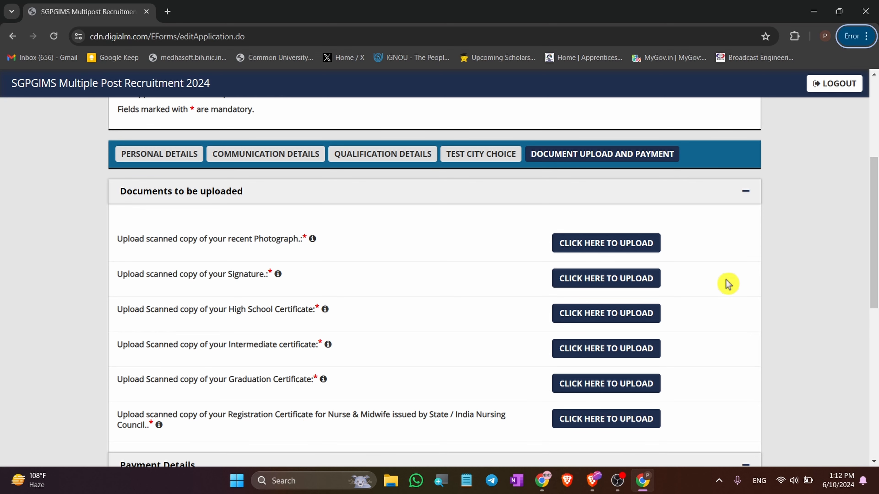
pyautogui.scroll(-10, 727, 291)
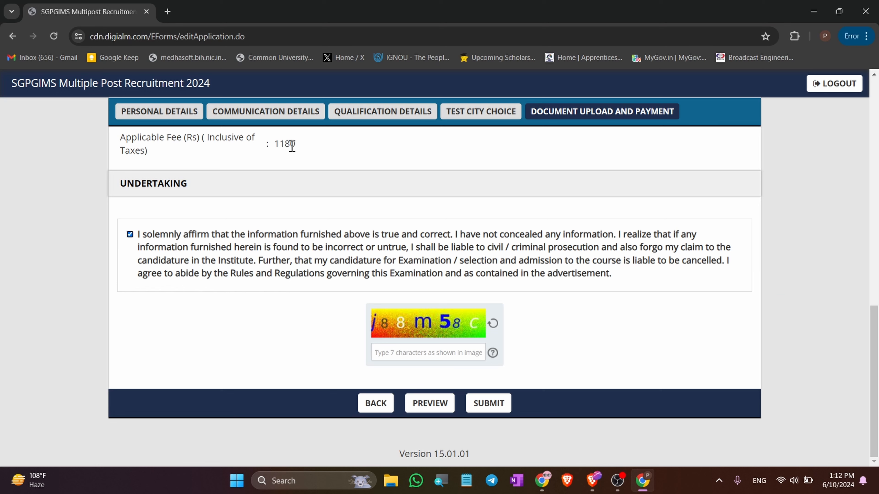
pyautogui.moveTo(296, 147); pyautogui.dragTo(269, 145)
pyautogui.click(265, 184)
# Untick and re-tick the undertaking declaration, then preview the filled application and close the preview
pyautogui.click(130, 235)
pyautogui.click(131, 235)
pyautogui.click(428, 359)
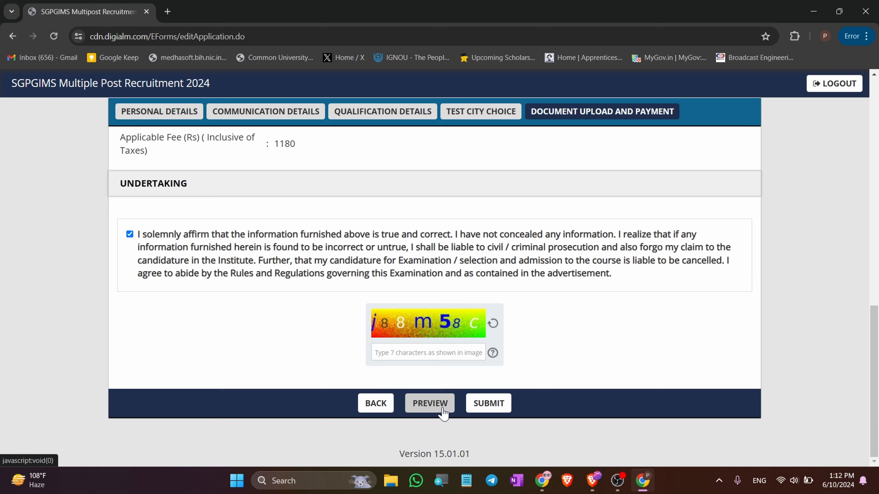
pyautogui.click(430, 404)
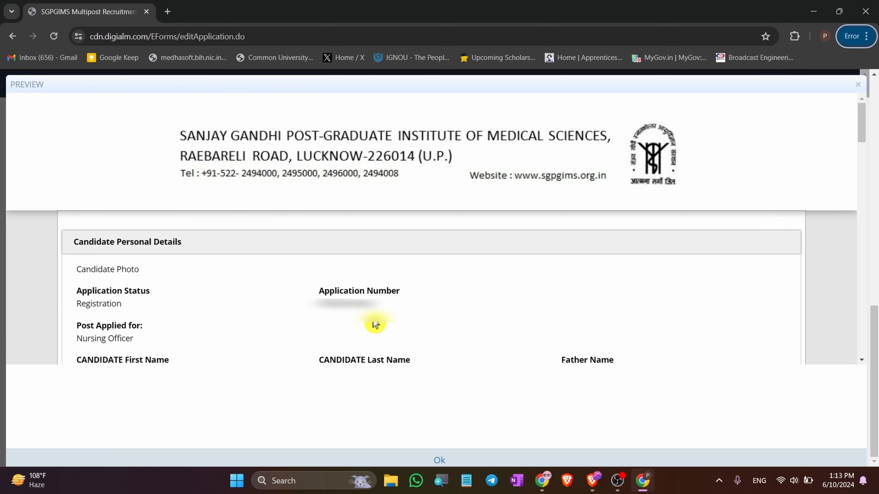
pyautogui.click(439, 461)
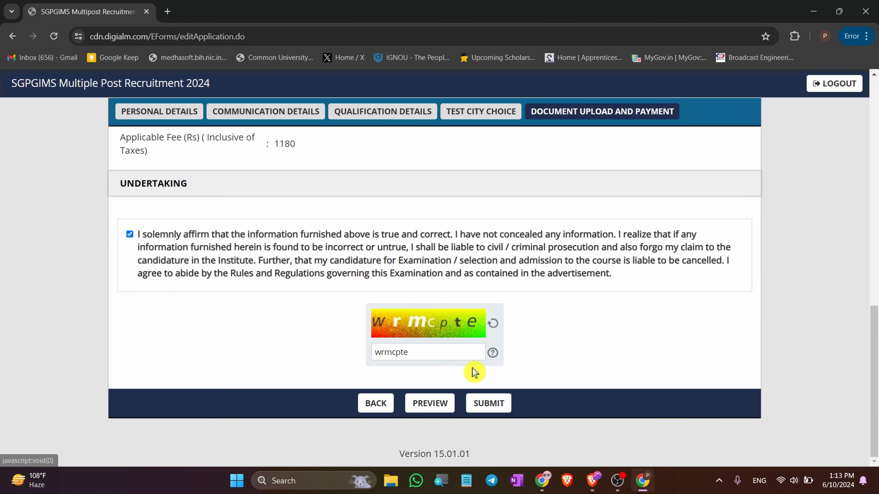
# Submit the application form and look through the payment modes offered on the SBIePay Lite page
pyautogui.click(495, 408)
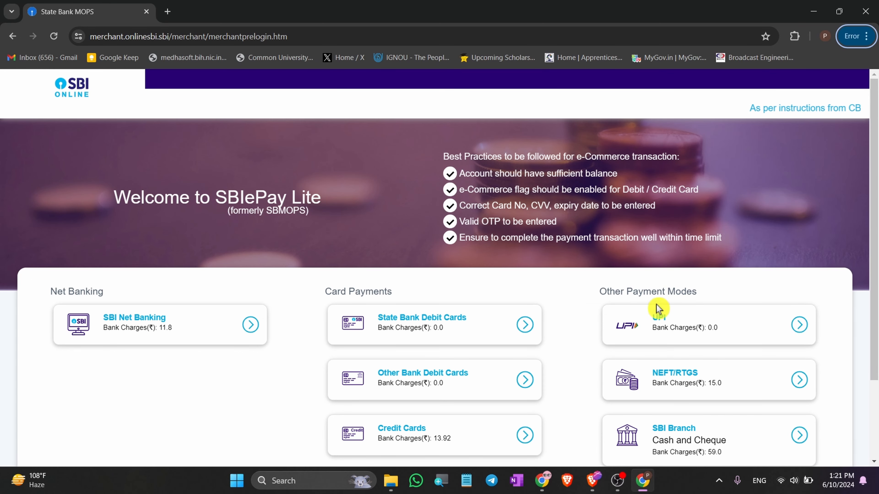
pyautogui.scroll(-4, 616, 277)
pyautogui.scroll(4, 623, 319)
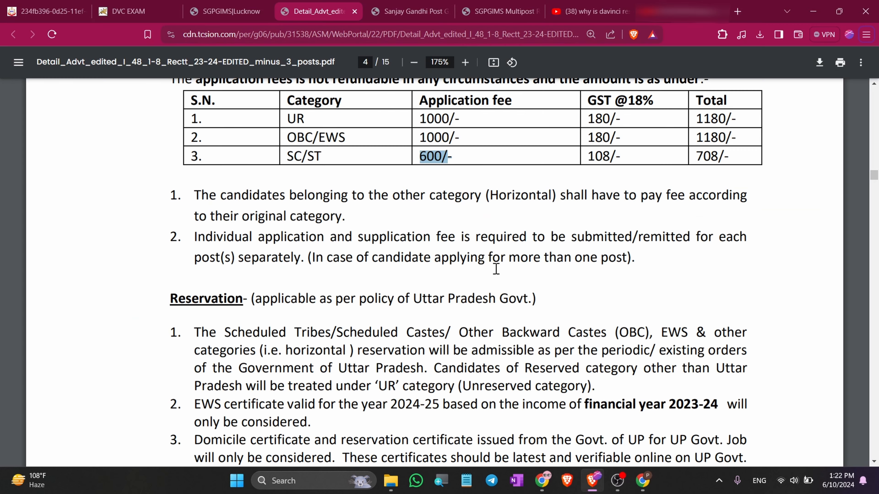
# Switch to the detailed advertisement PDF in Brave and examine its post-wise vacancy tables and general instructions for candidates
pyautogui.scroll(10, 465, 318)
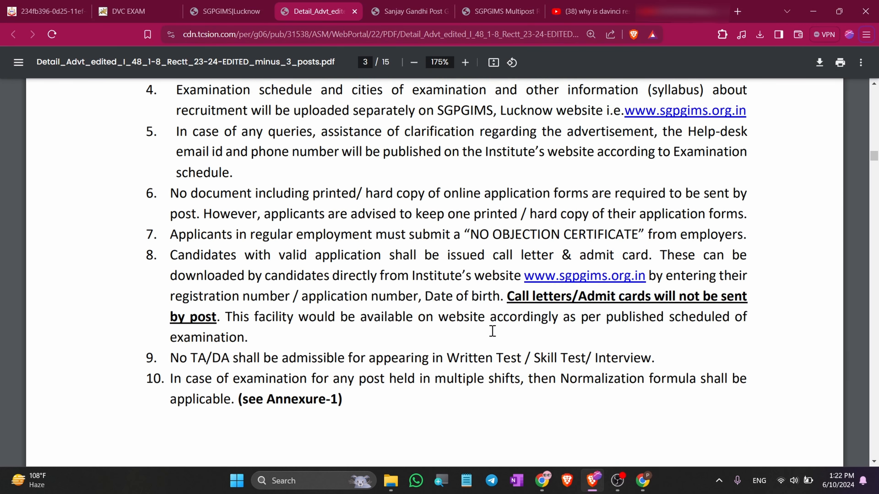
pyautogui.scroll(15, 493, 331)
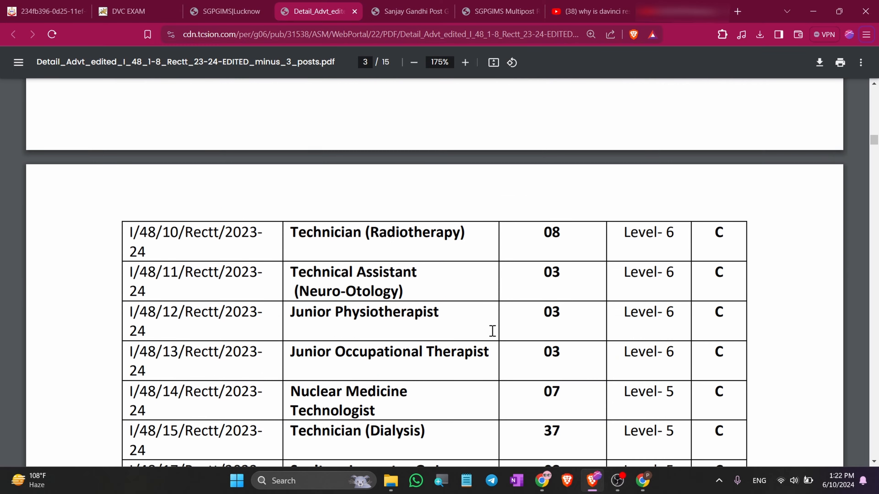
pyautogui.scroll(-15, 498, 328)
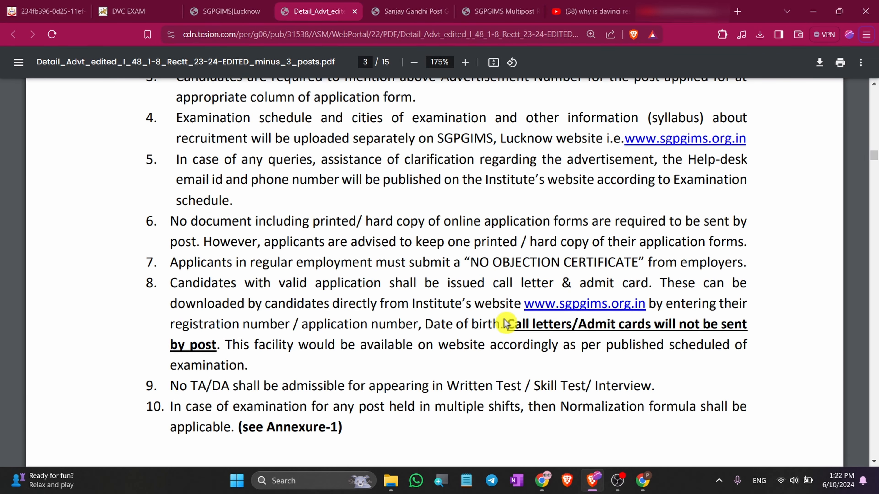
pyautogui.scroll(-5, 506, 324)
pyautogui.scroll(10, 506, 324)
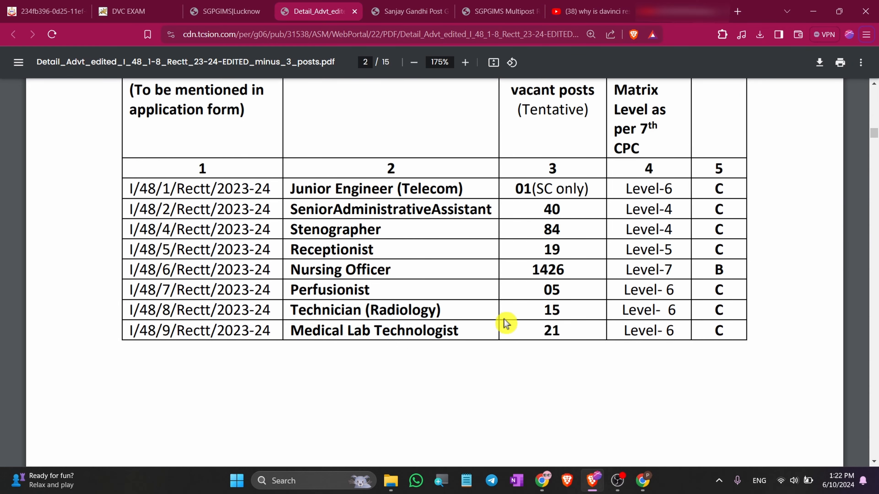
pyautogui.scroll(-4, 506, 324)
pyautogui.scroll(-15, 510, 323)
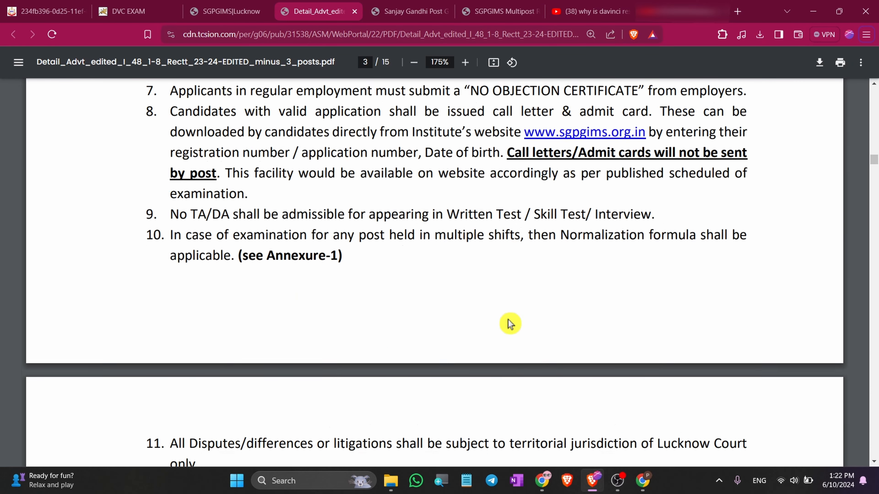